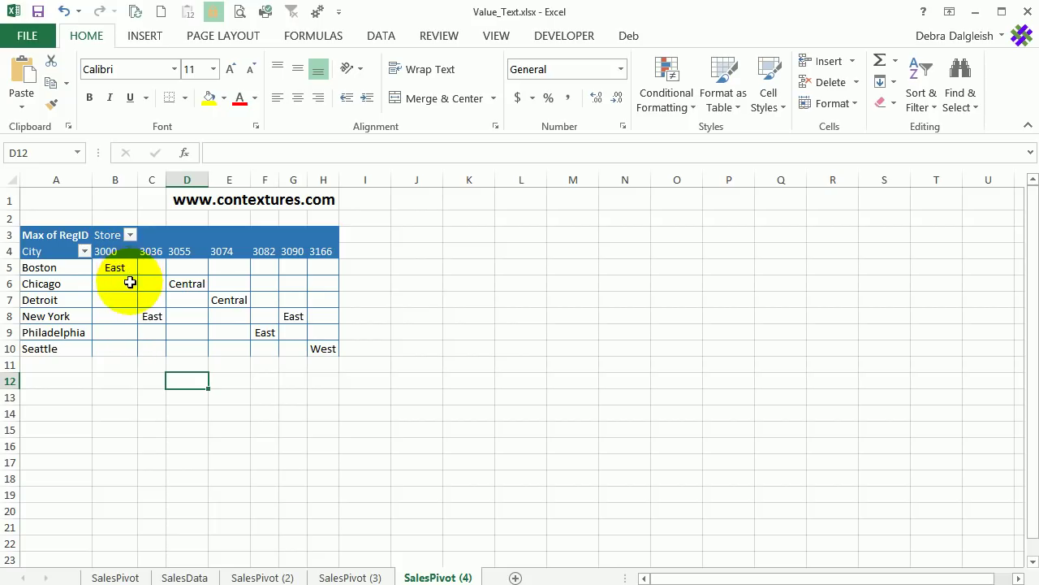
# - On the SalesPivot sheet, add City to the rows and Store to the columns of the empty pivot table
pyautogui.moveTo(127, 267)
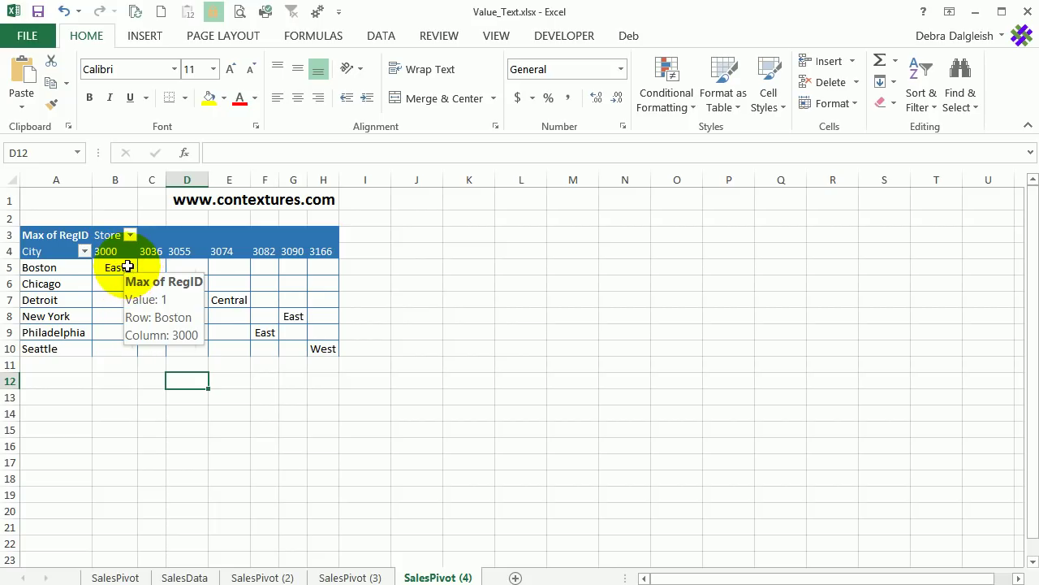
pyautogui.click(199, 577)
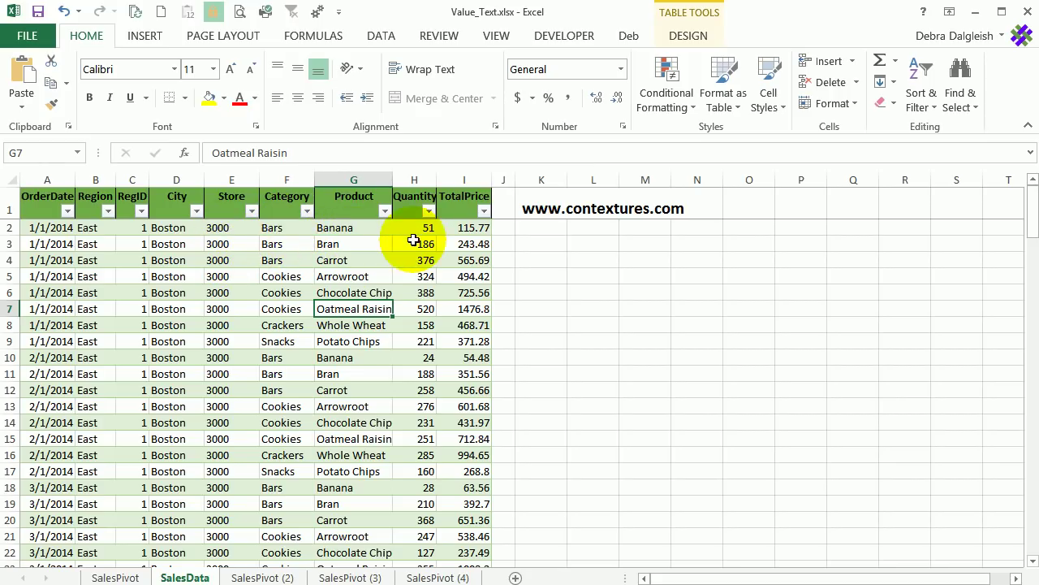
pyautogui.click(128, 577)
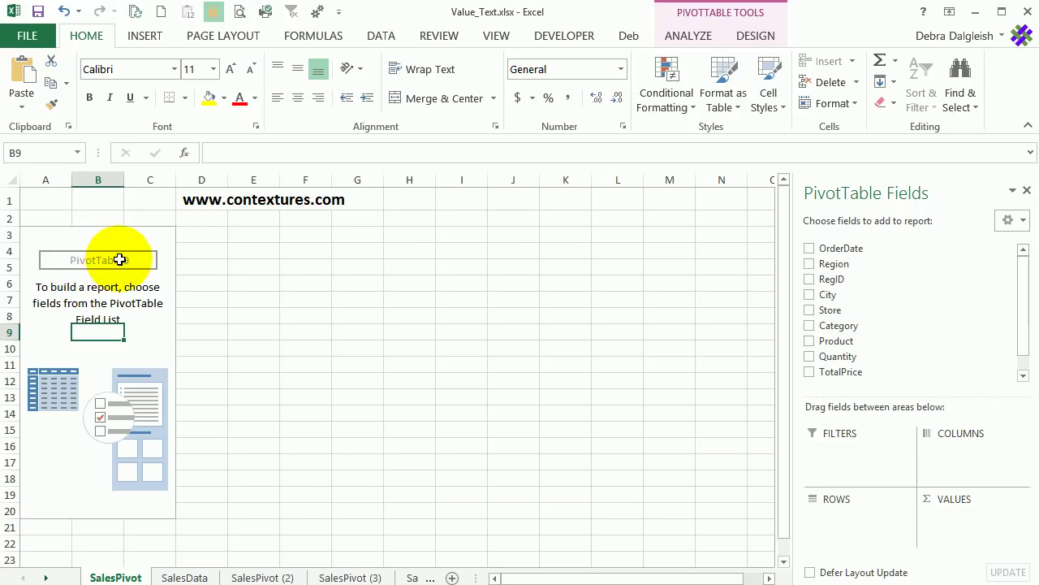
pyautogui.click(809, 294)
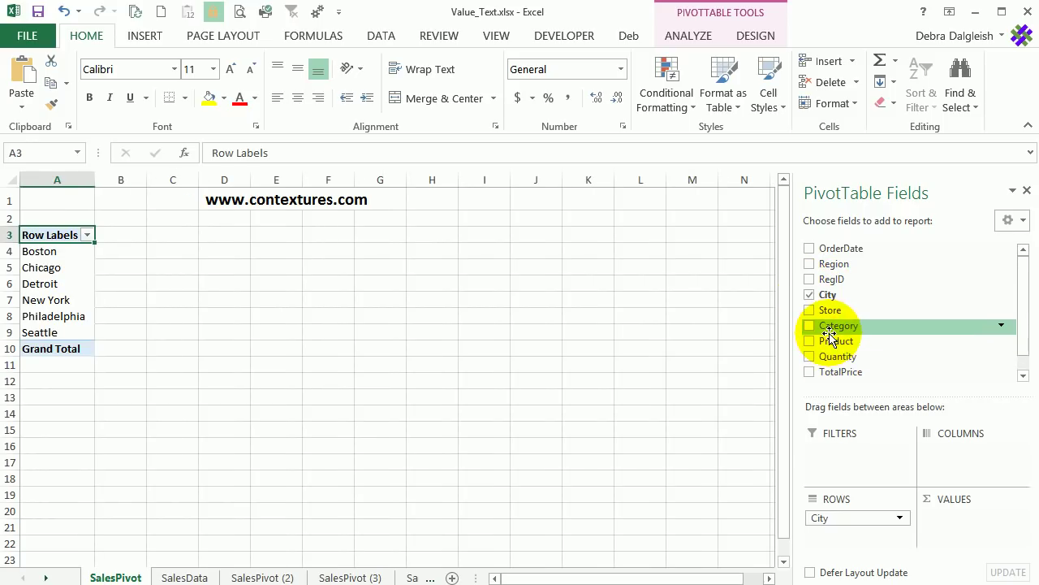
pyautogui.moveTo(829, 309); pyautogui.dragTo(945, 452)
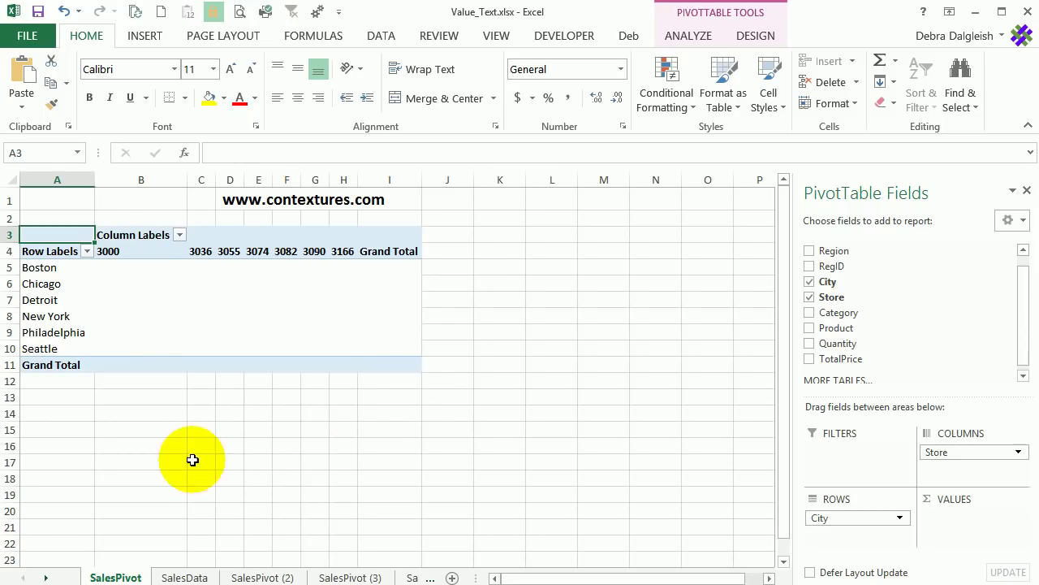
# - Try Region as the value field of the pivot table on the SalesPivot sheet
pyautogui.click(184, 576)
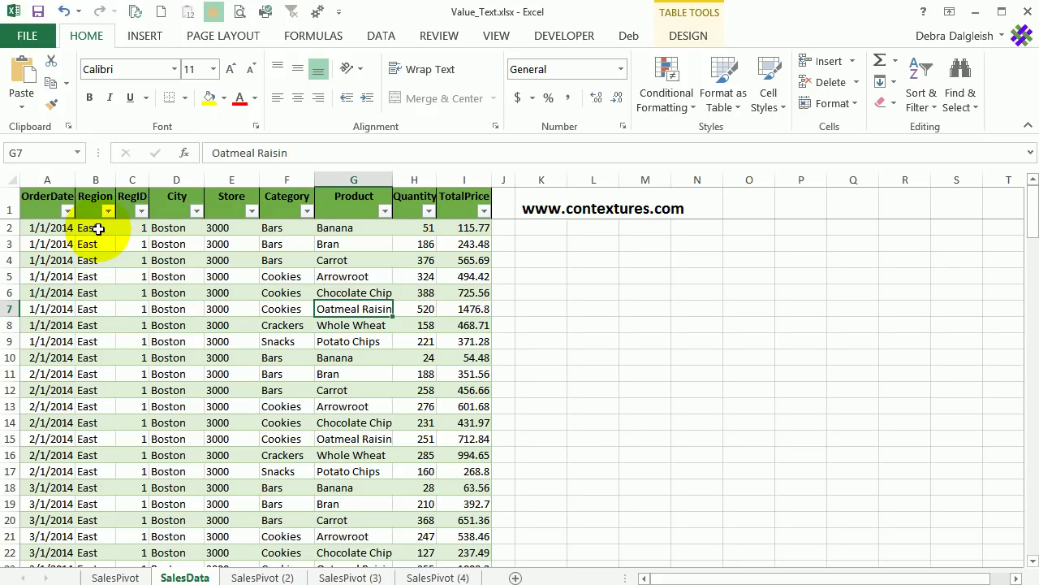
pyautogui.click(115, 577)
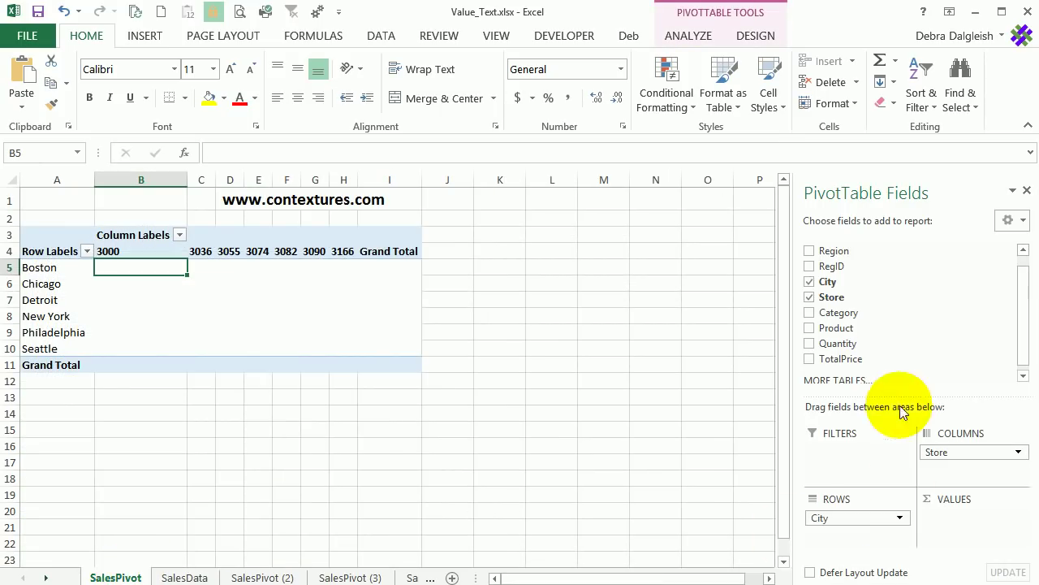
pyautogui.moveTo(834, 251); pyautogui.dragTo(966, 515)
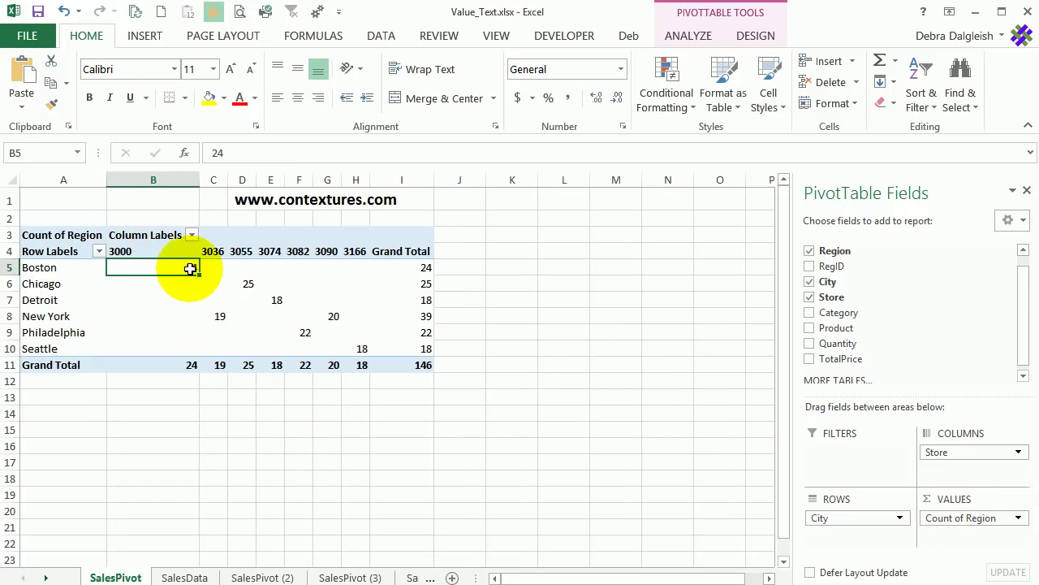
pyautogui.moveTo(190, 269)
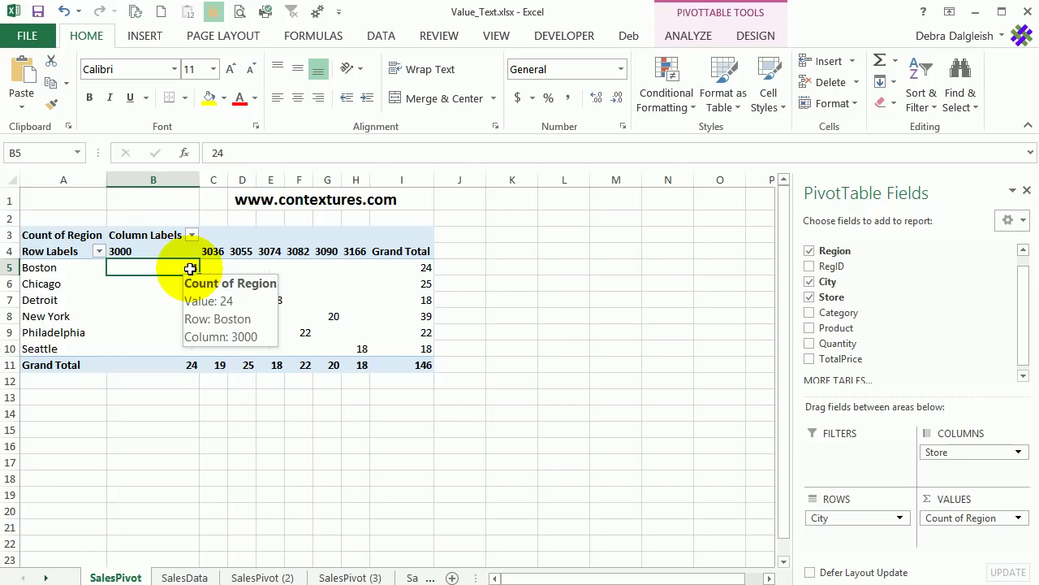
pyautogui.click(809, 252)
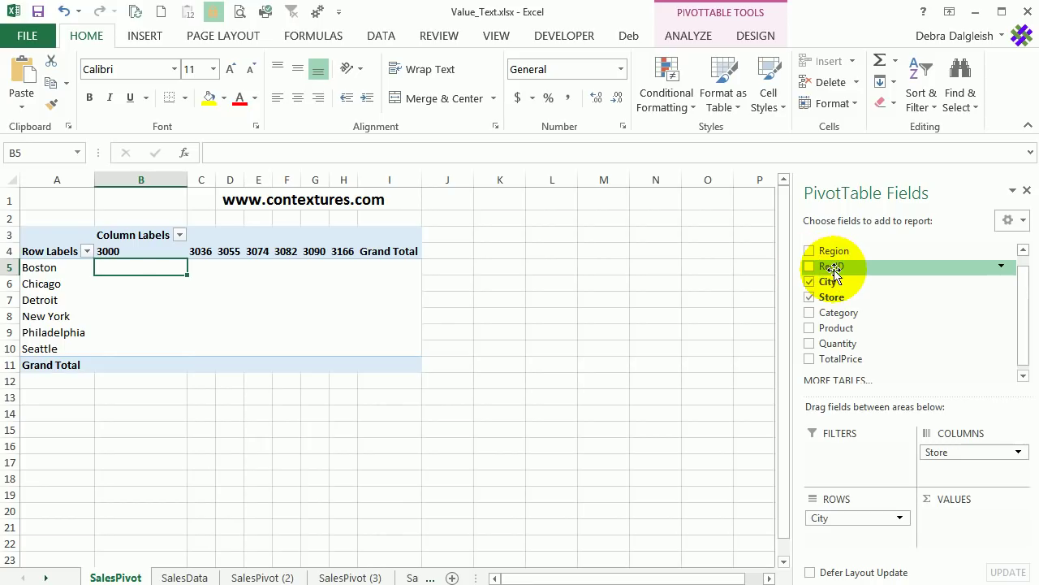
# - Check the Region and RegID columns on the SalesData sheet, and add RegID to the values of the SalesPivot pivot table
pyautogui.click(200, 575)
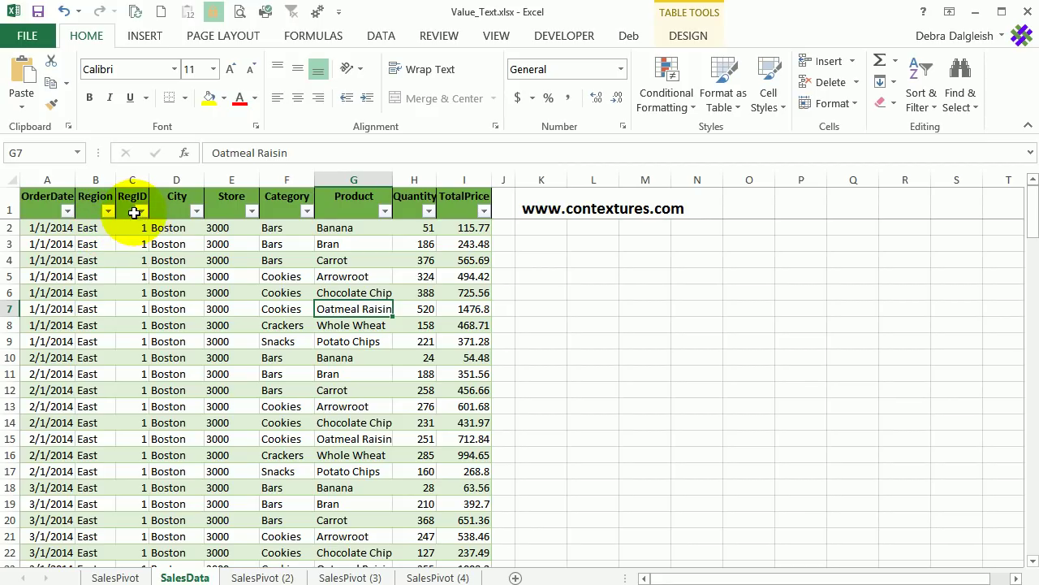
pyautogui.click(108, 211)
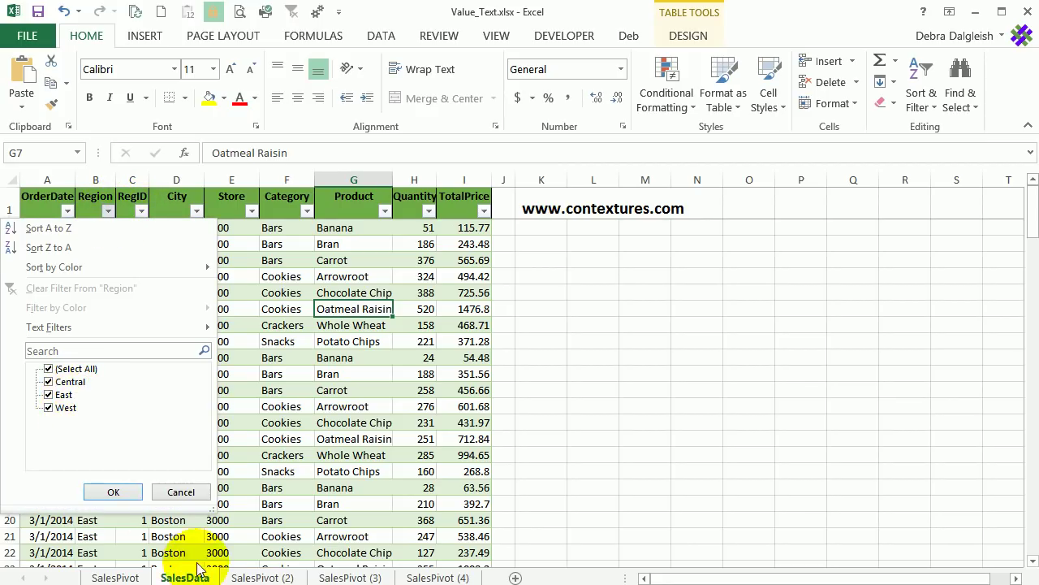
pyautogui.click(181, 491)
pyautogui.click(115, 576)
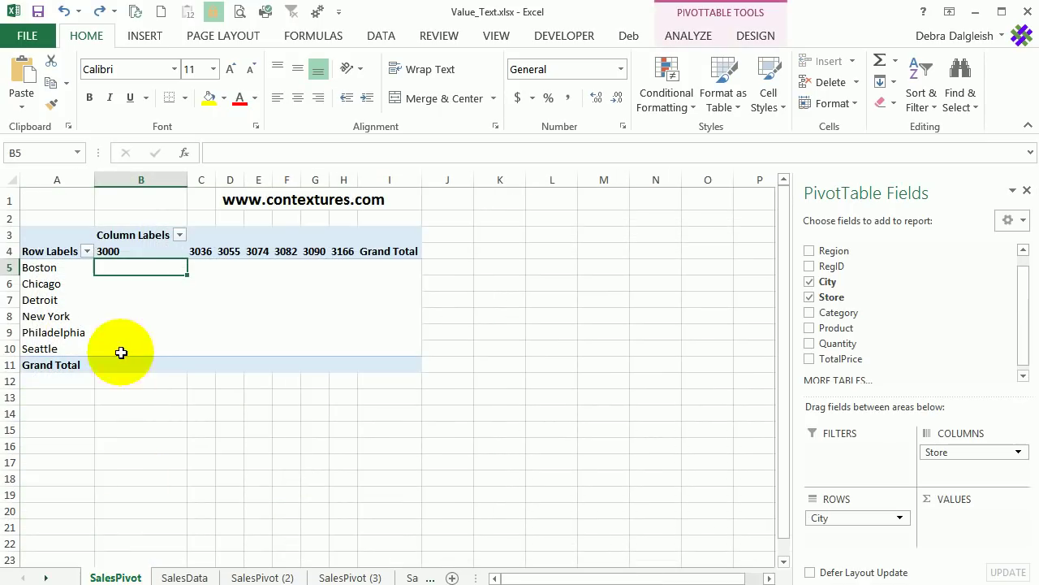
pyautogui.click(812, 268)
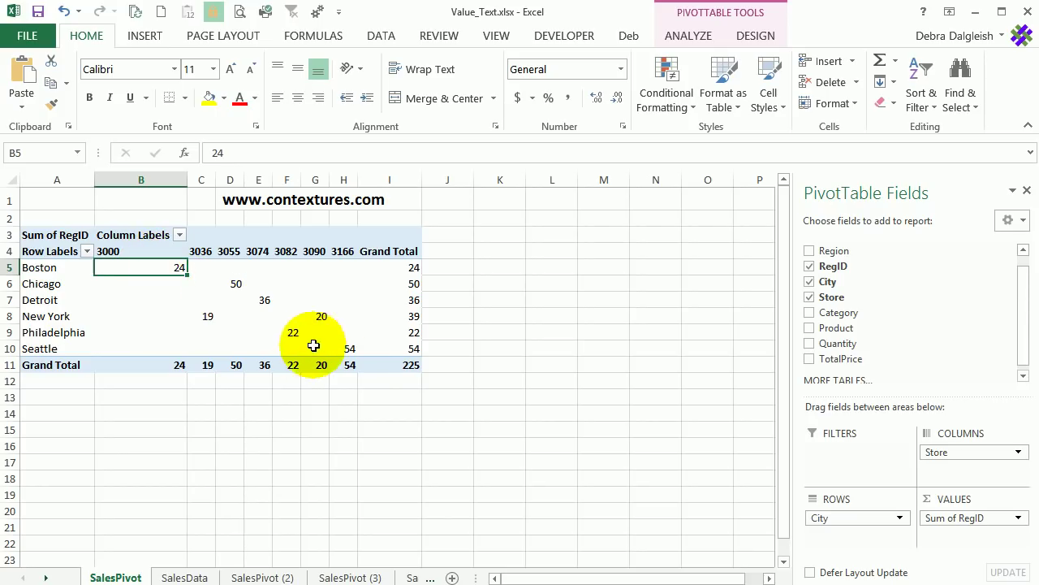
pyautogui.moveTo(354, 351)
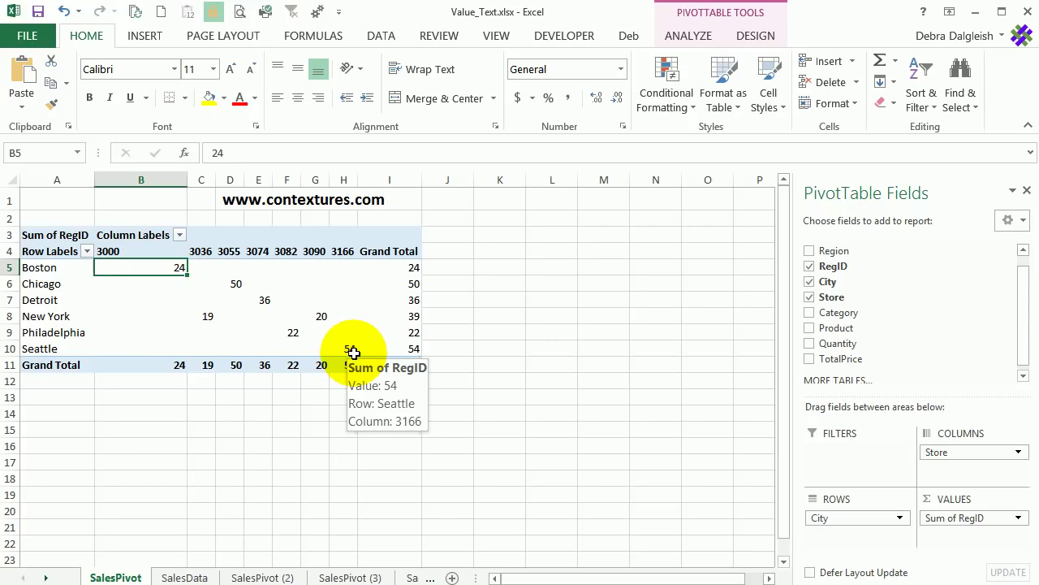
# - Summarize the RegID values in the pivot table by Max
pyautogui.rightClick(167, 266)
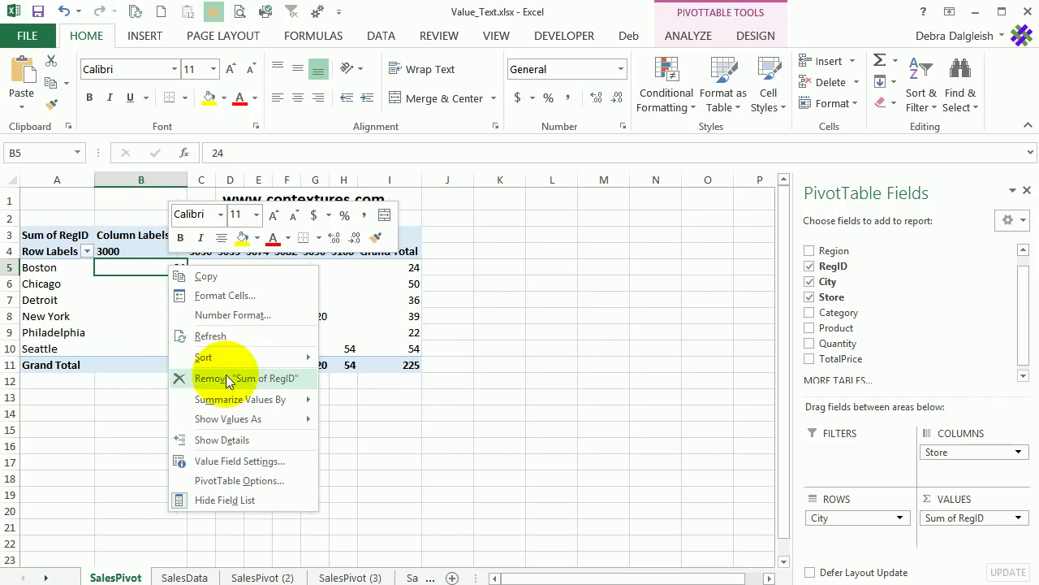
pyautogui.moveTo(229, 400)
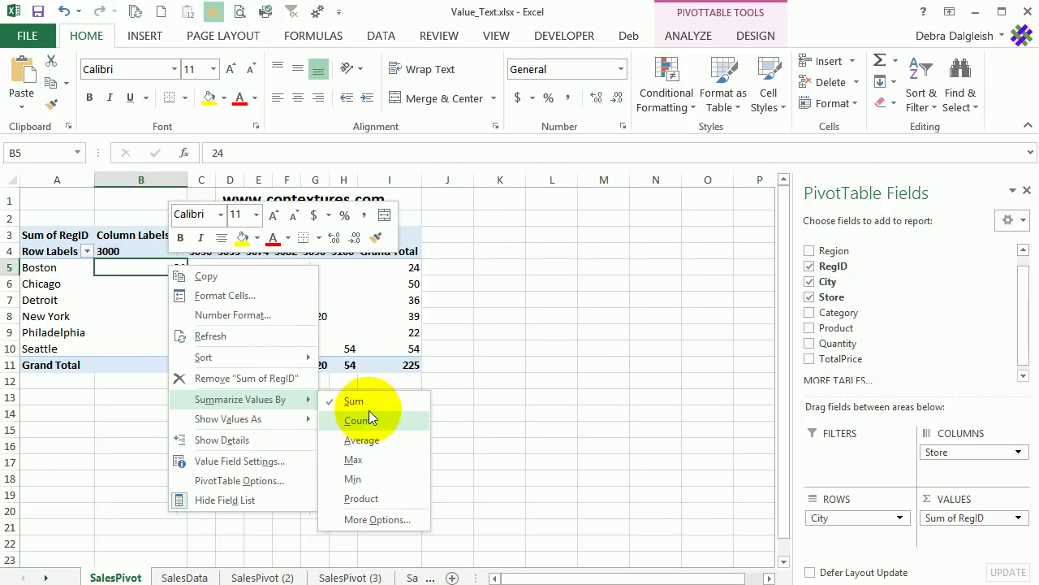
pyautogui.click(374, 460)
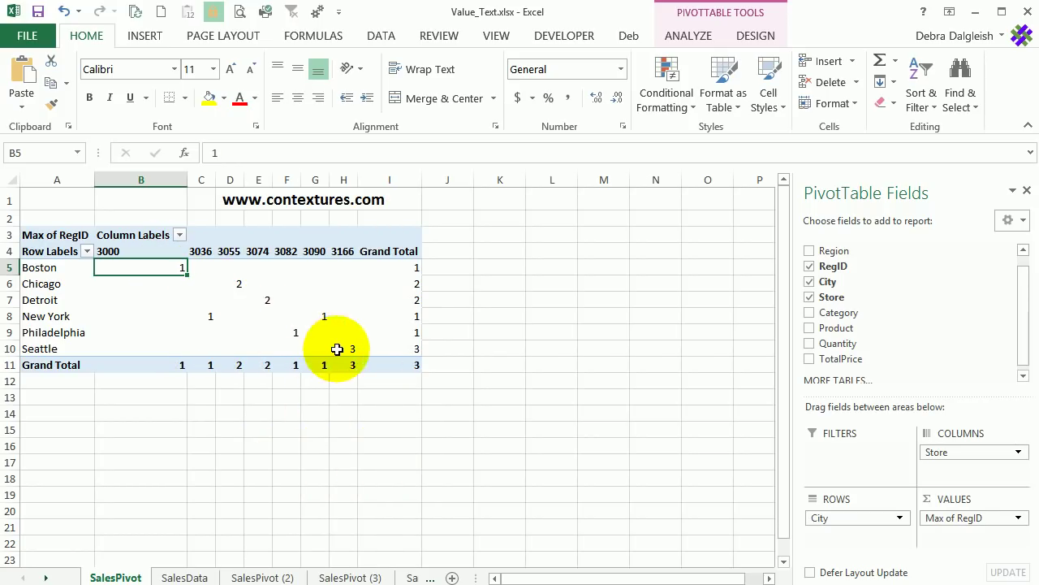
# - Turn off the pivot table's grand totals for both rows and columns
pyautogui.moveTo(341, 348)
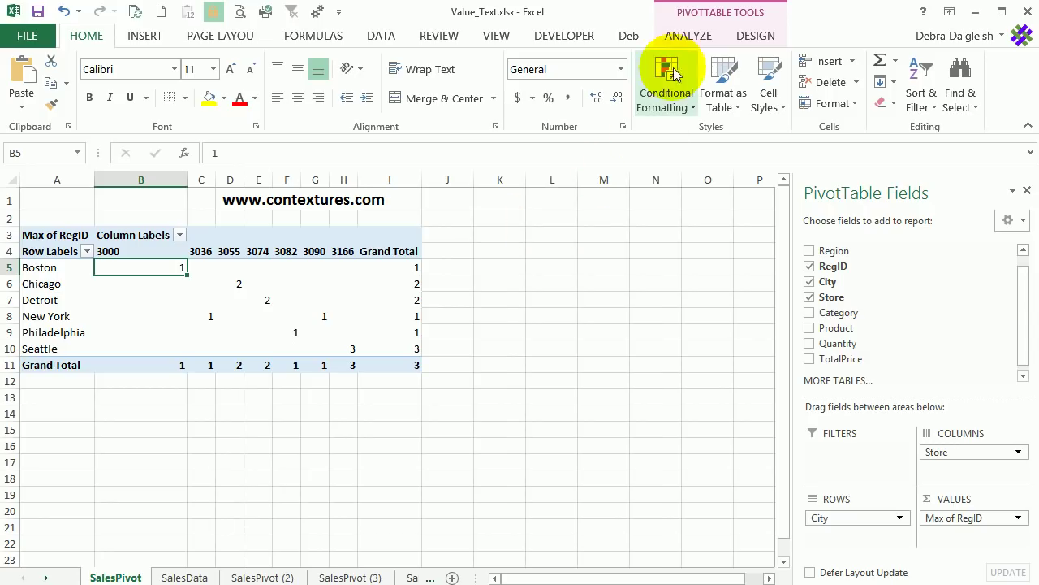
pyautogui.click(741, 36)
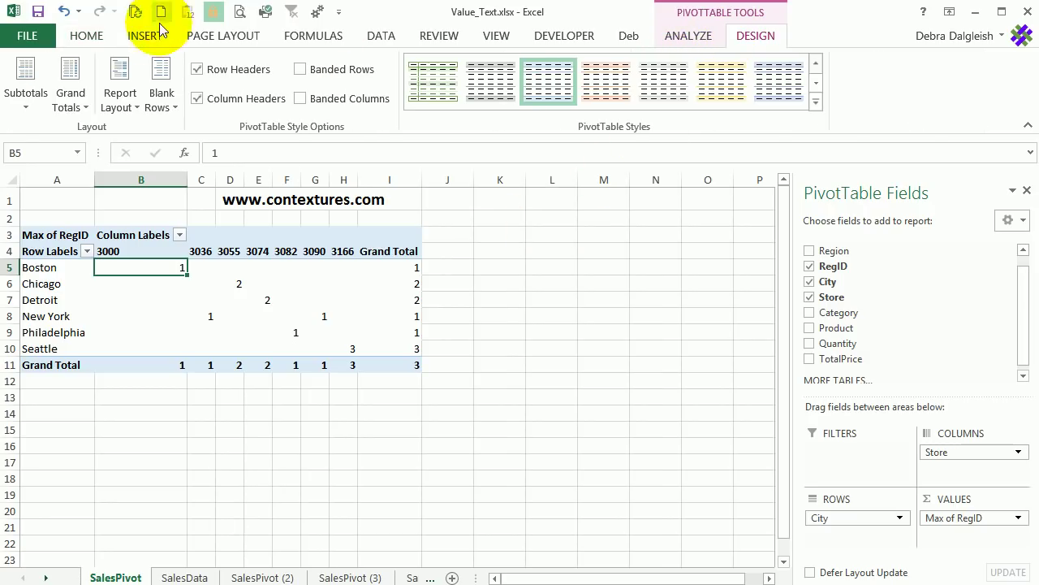
pyautogui.click(74, 102)
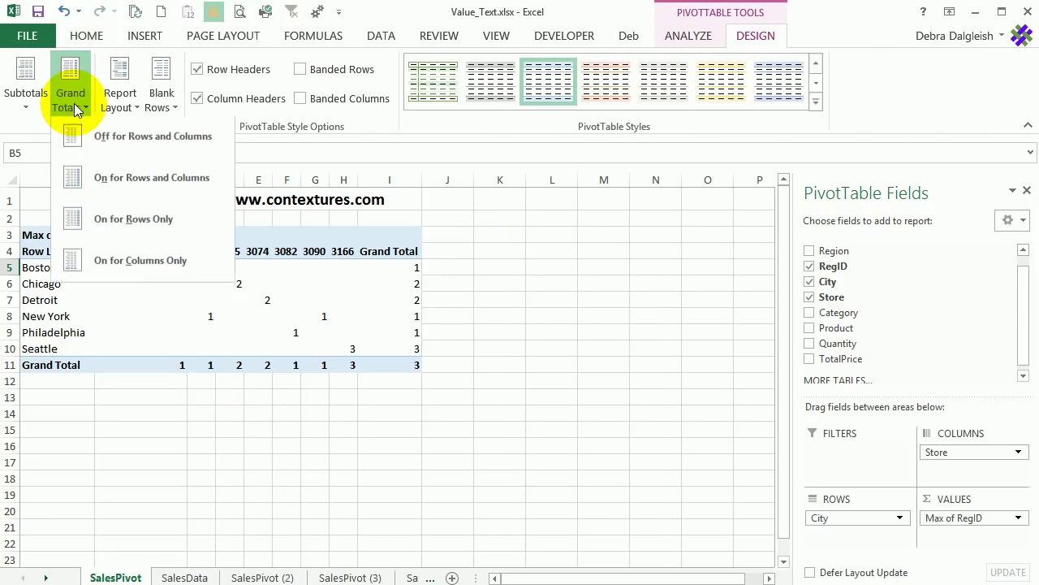
pyautogui.click(107, 155)
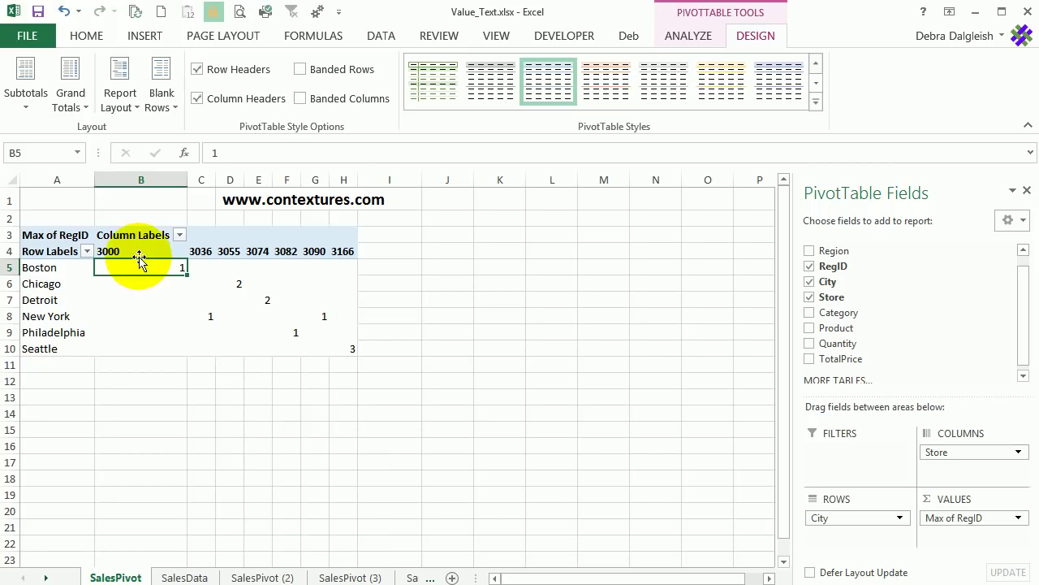
# - Create a conditional formatting rule for B5:H10, applied to all cells showing "Max of RegID" values for "City" and "Store"
pyautogui.moveTo(139, 265)
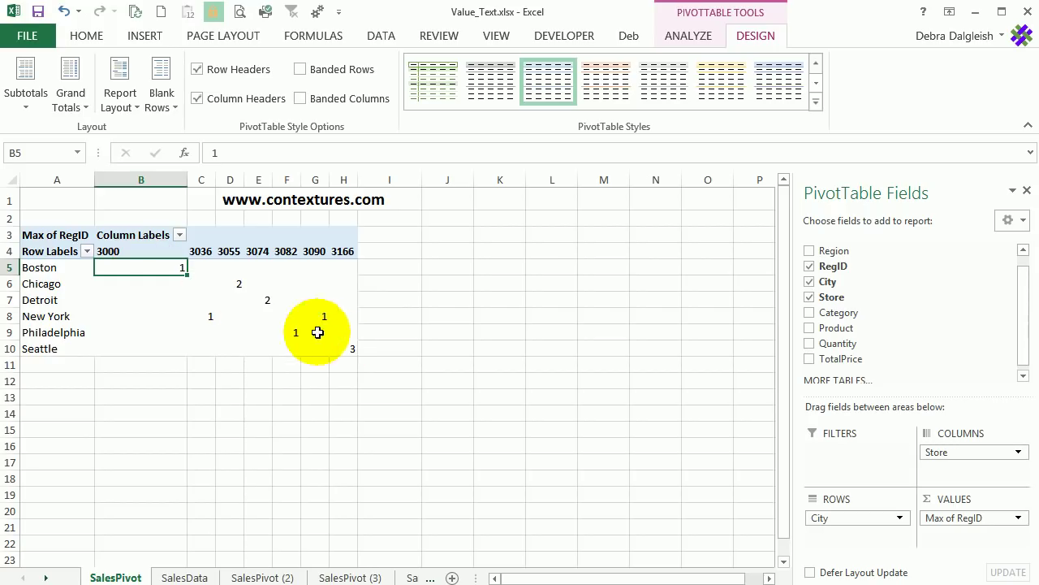
pyautogui.moveTo(135, 264); pyautogui.dragTo(350, 349)
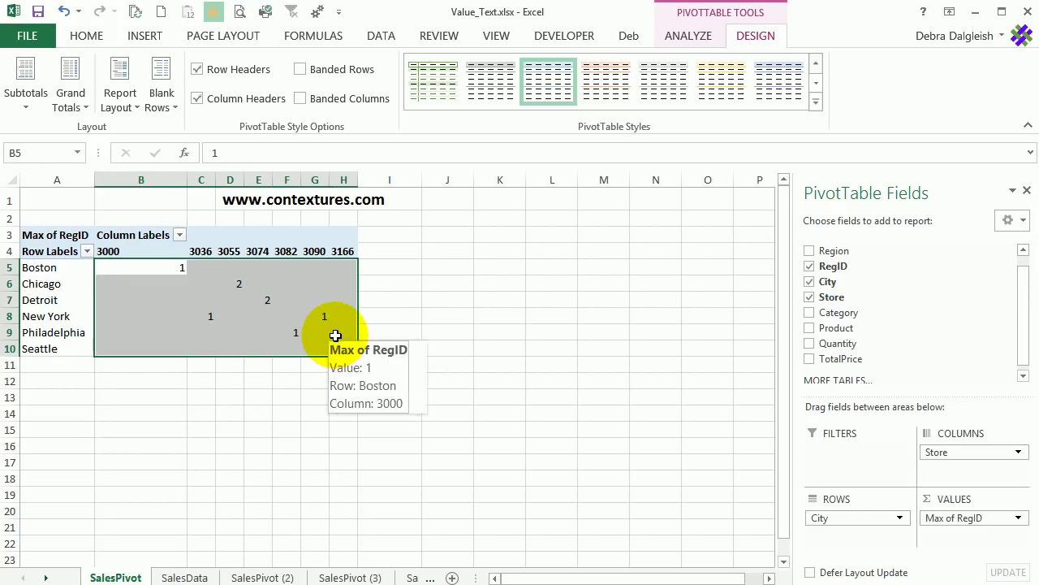
pyautogui.click(86, 36)
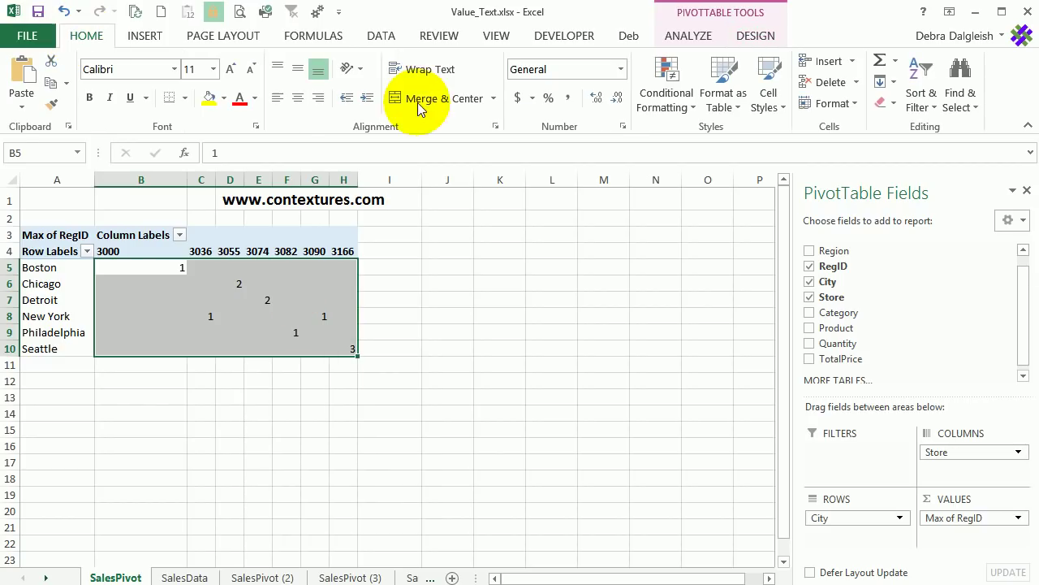
pyautogui.click(664, 82)
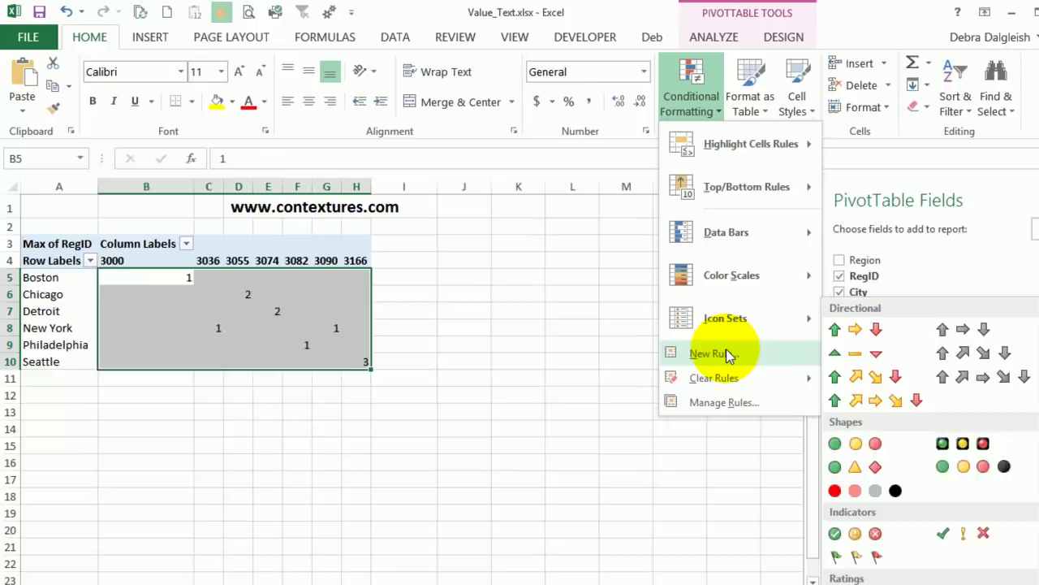
pyautogui.click(701, 344)
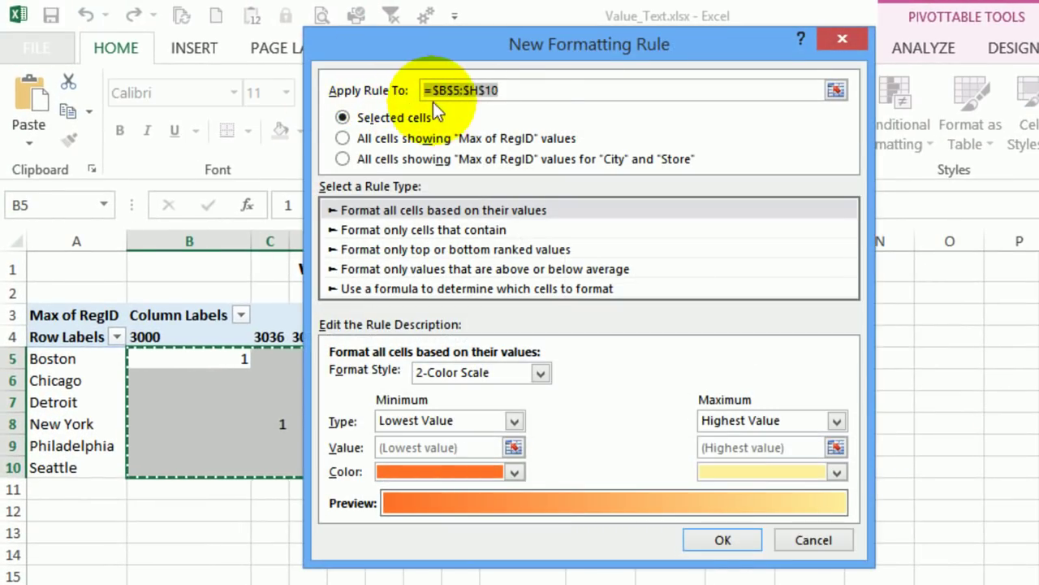
pyautogui.click(528, 91)
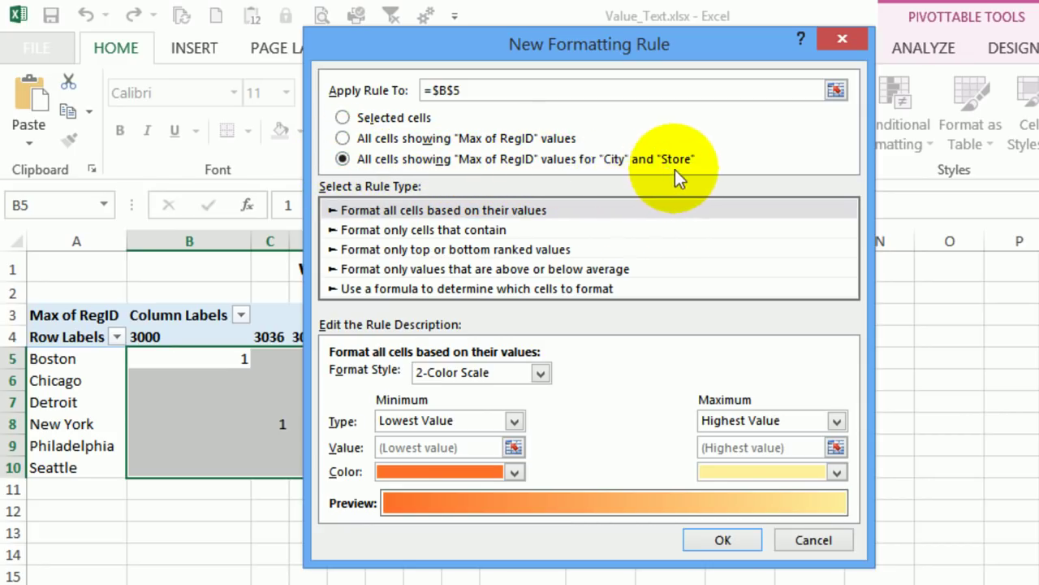
# - Make the rule use a formula to determine which cells to format, with the formula =b5=1
pyautogui.click(390, 288)
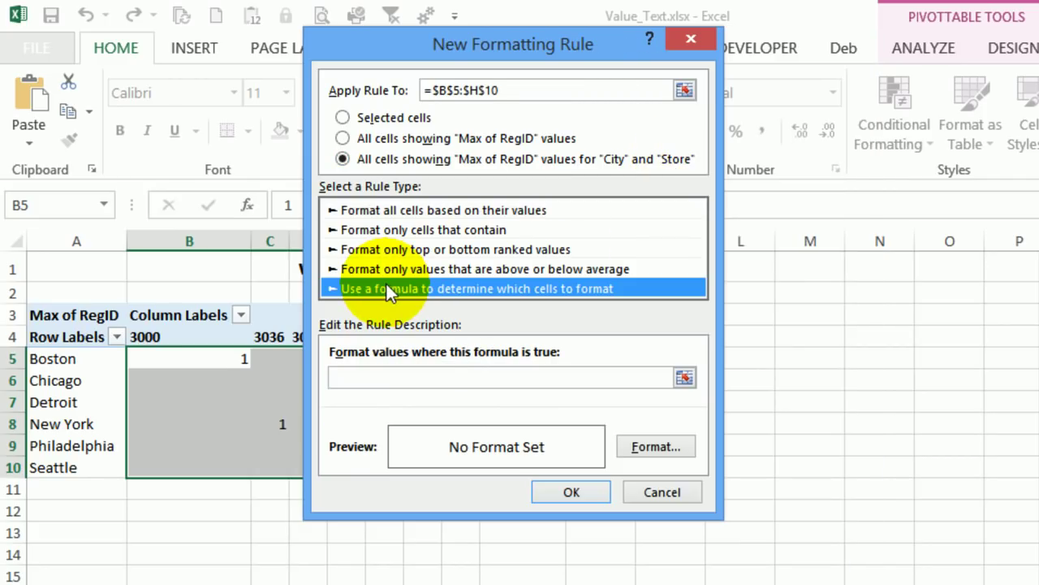
pyautogui.click(397, 379)
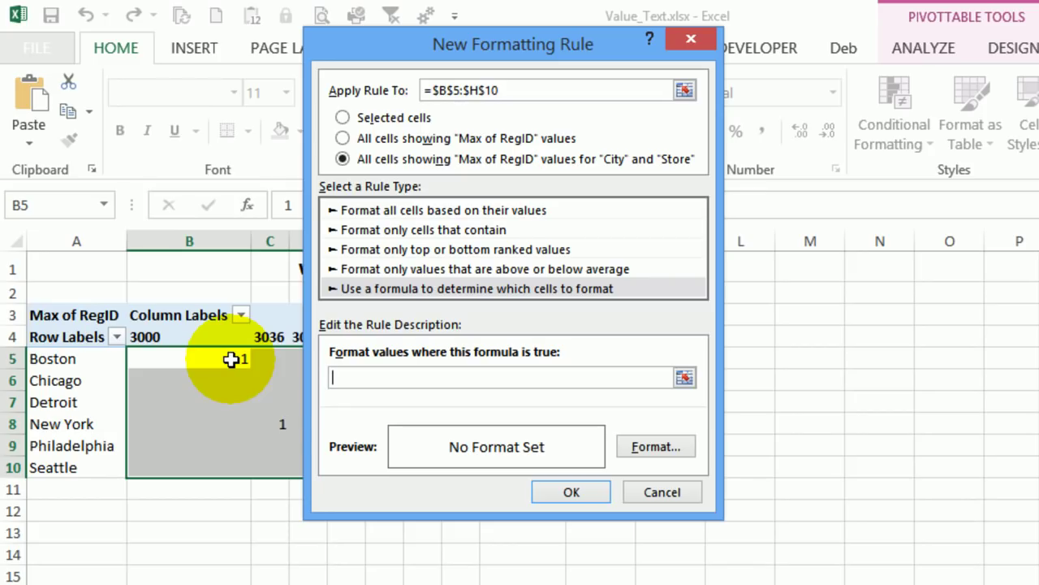
pyautogui.click(376, 379)
pyautogui.write('=b5')
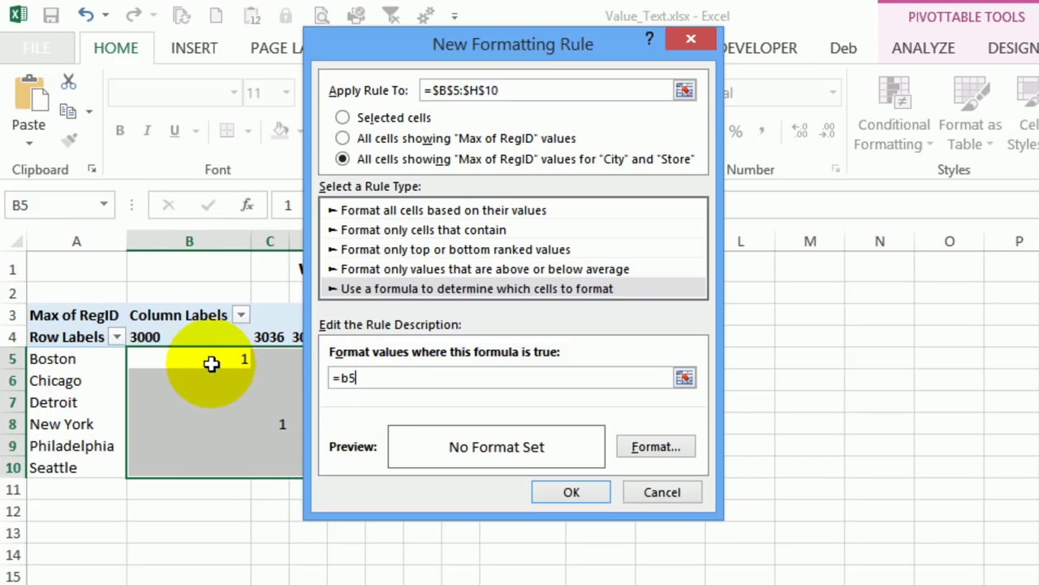
pyautogui.write('=1')
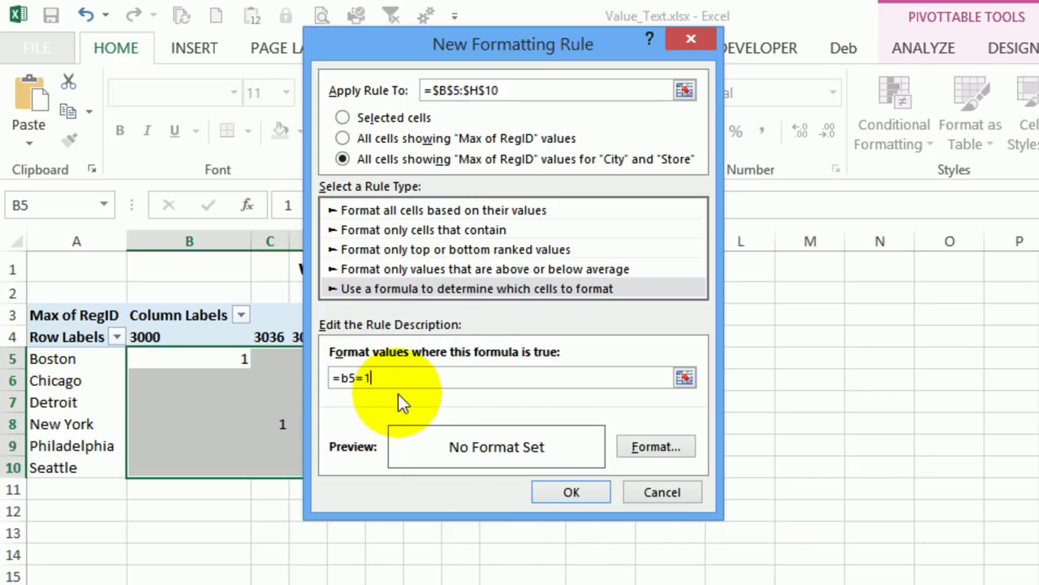
# - Give the rule the custom number format [=1]"East";; and apply the finished rule to the pivot table values
pyautogui.click(669, 446)
pyautogui.moveTo(436, 7); pyautogui.dragTo(434, 81)
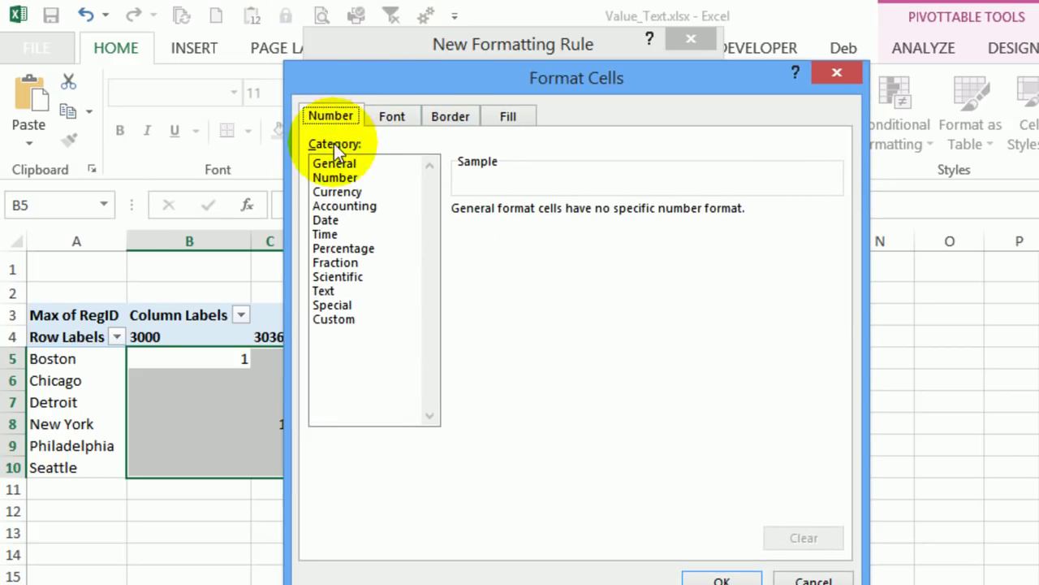
pyautogui.click(333, 320)
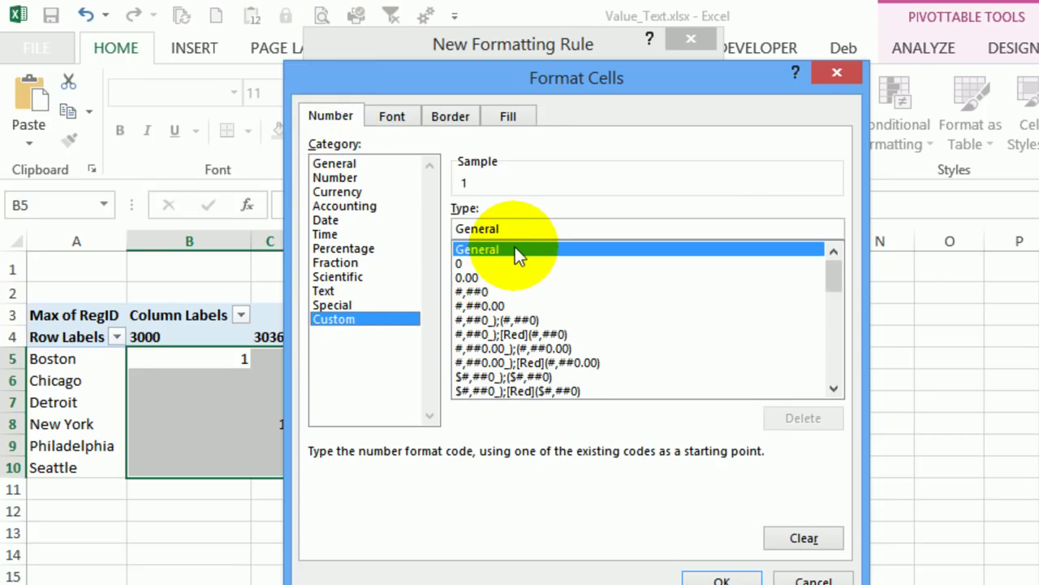
pyautogui.doubleClick(522, 230)
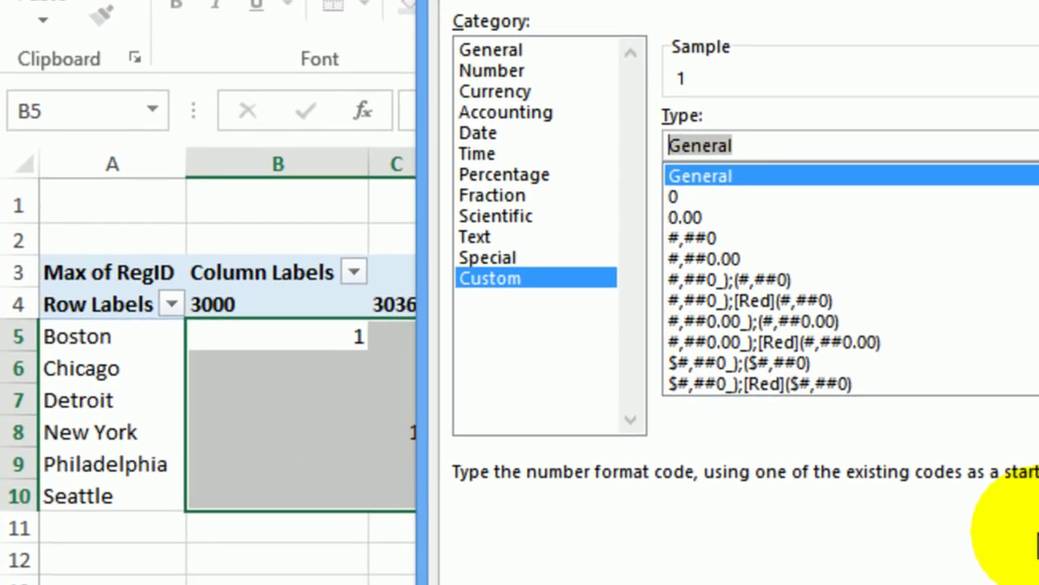
pyautogui.write('[')
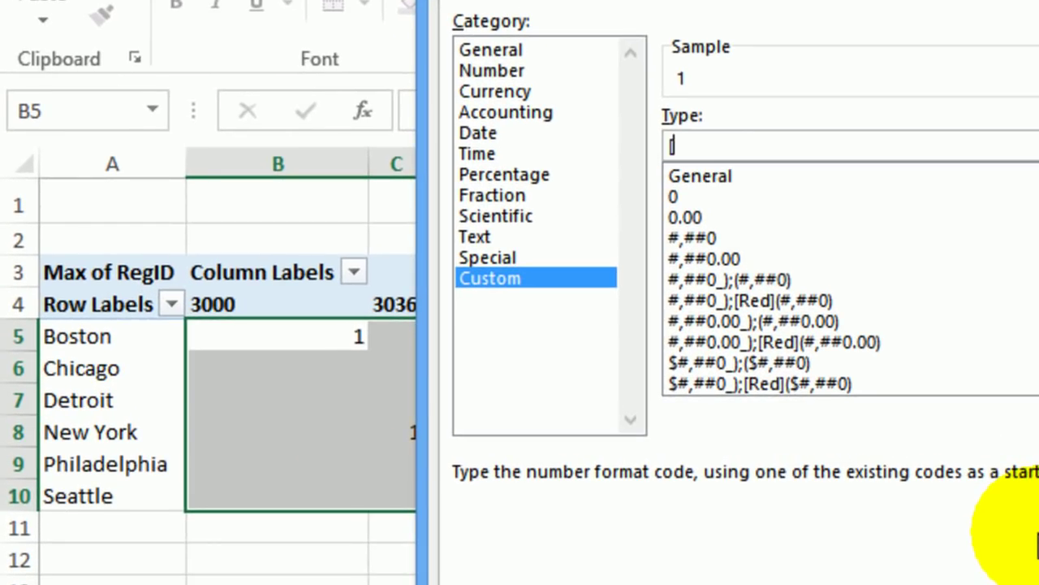
pyautogui.write('=1]"East')
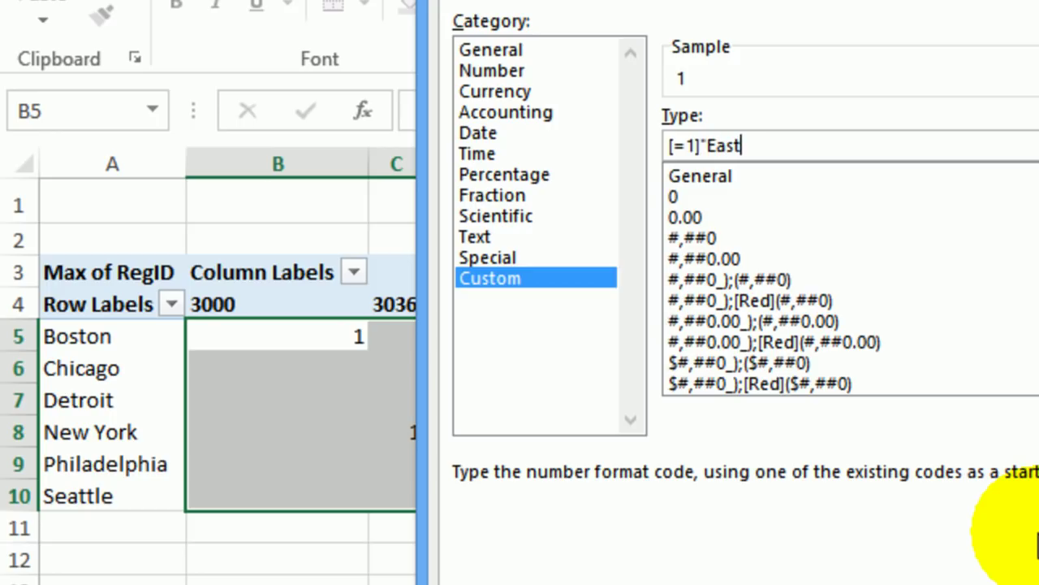
pyautogui.write('";;')
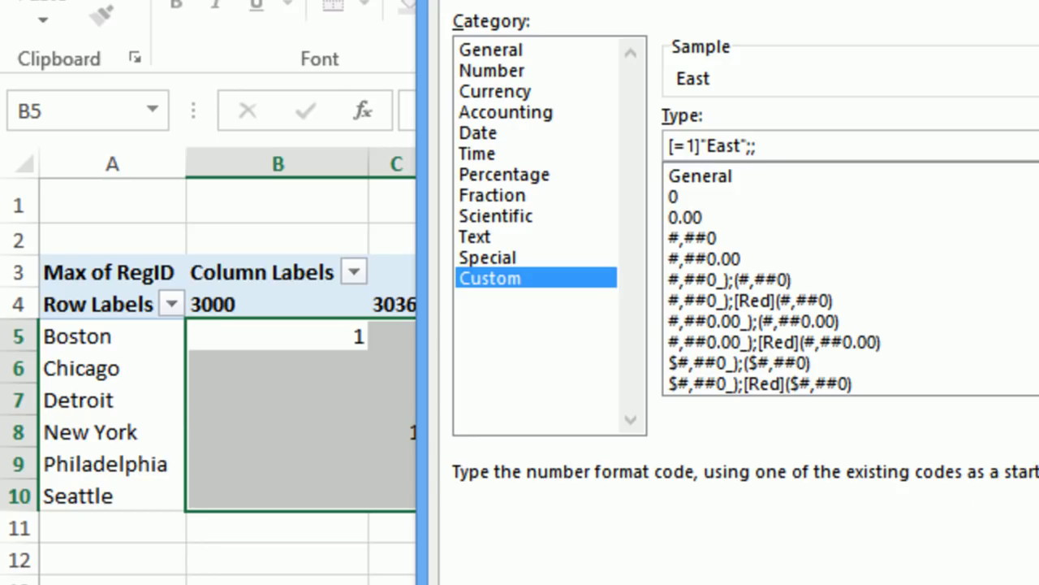
pyautogui.press('Return')
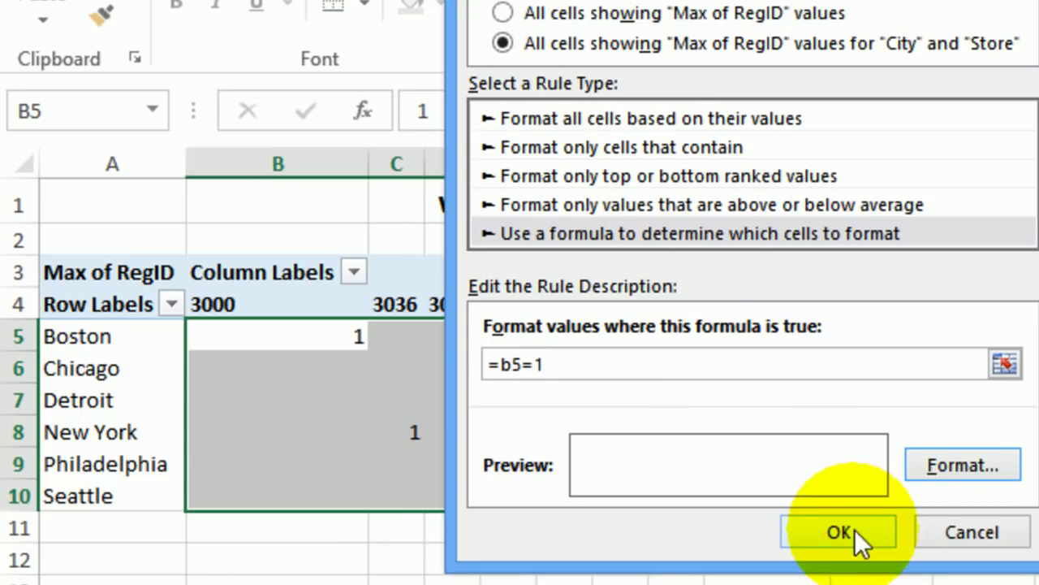
pyautogui.click(859, 540)
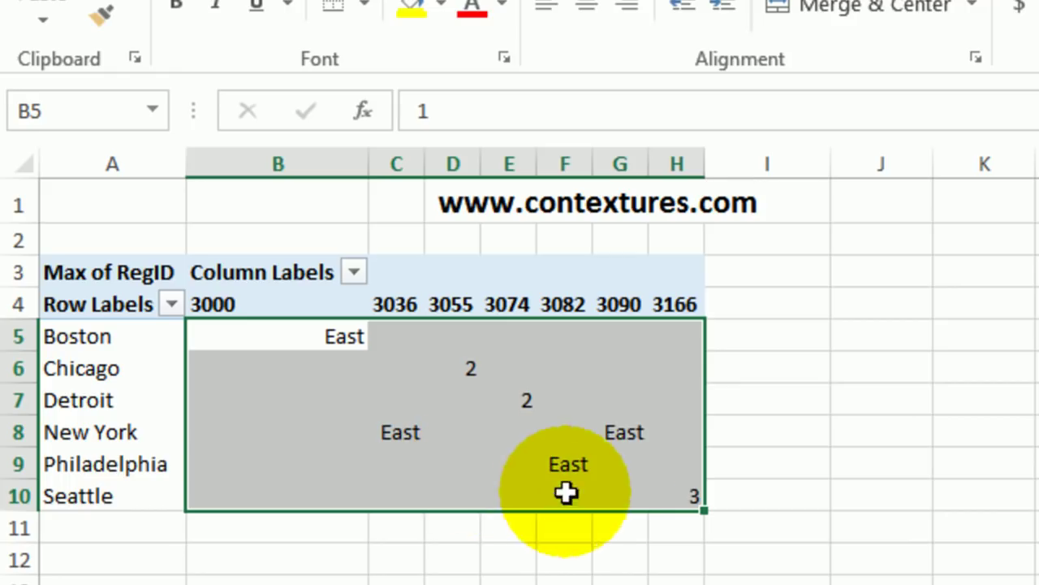
# - Create a second formula-based conditional formatting rule with =b5=2 for all cells showing "Max of RegID" values for "City" and "Store"
pyautogui.moveTo(646, 420)
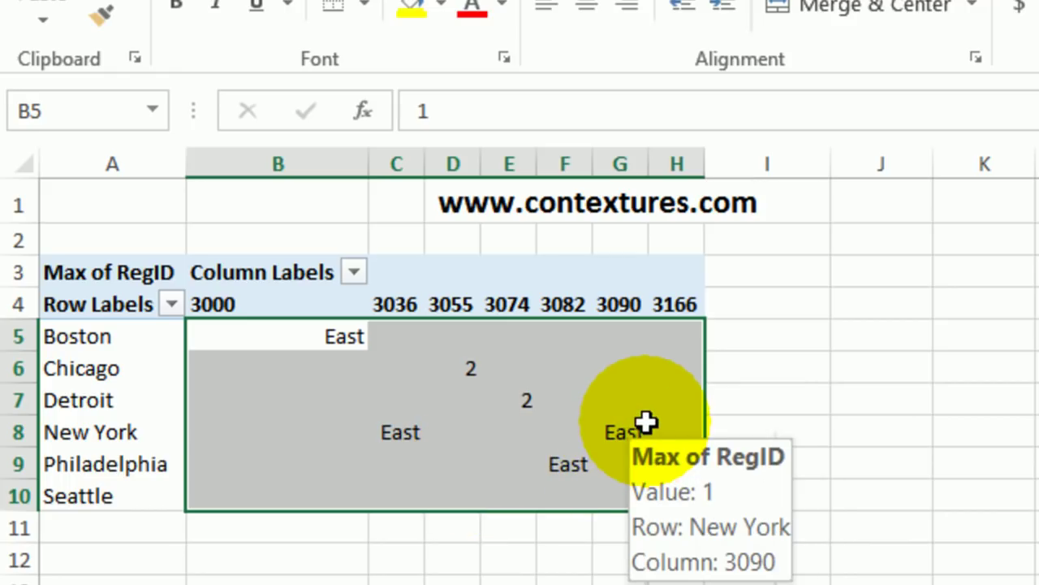
pyautogui.moveTo(412, 326)
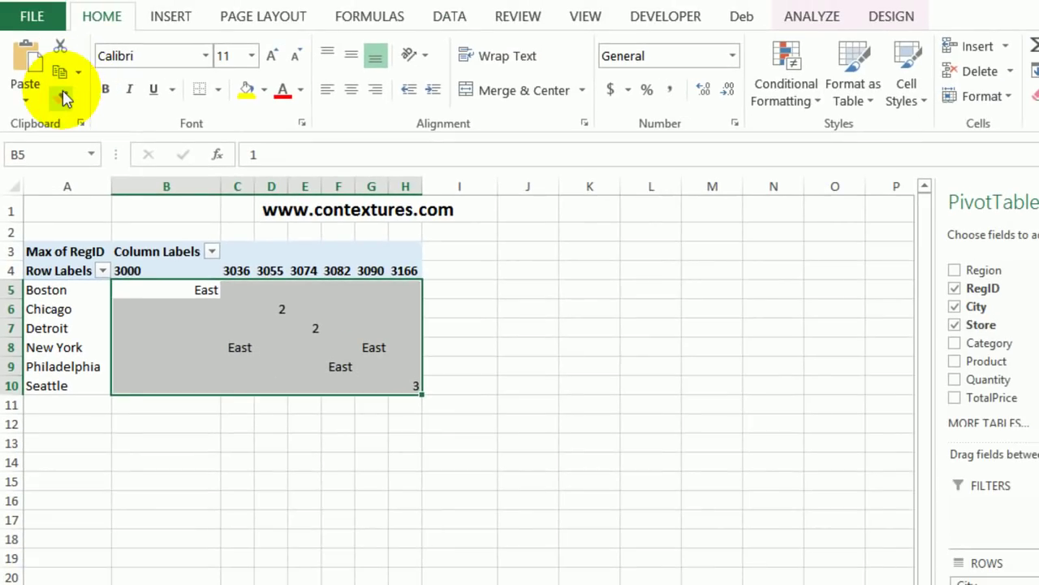
pyautogui.click(786, 96)
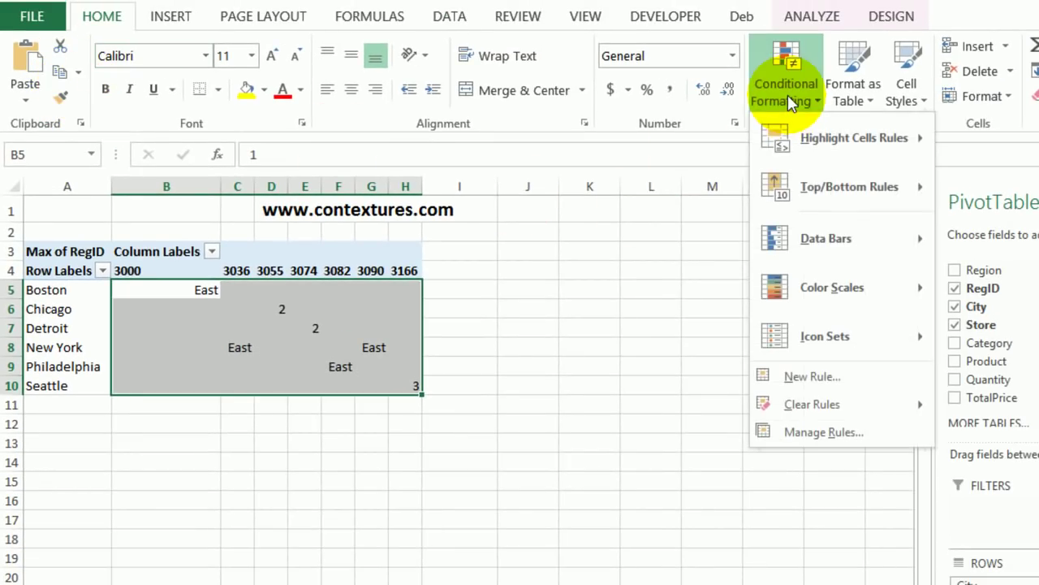
pyautogui.click(820, 375)
pyautogui.click(255, 97)
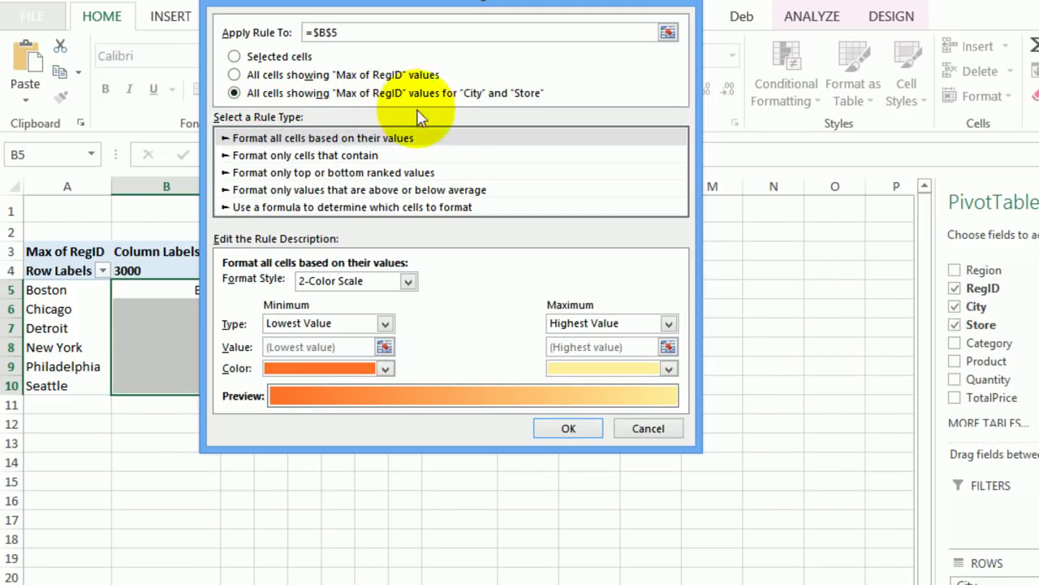
pyautogui.click(333, 207)
pyautogui.click(322, 284)
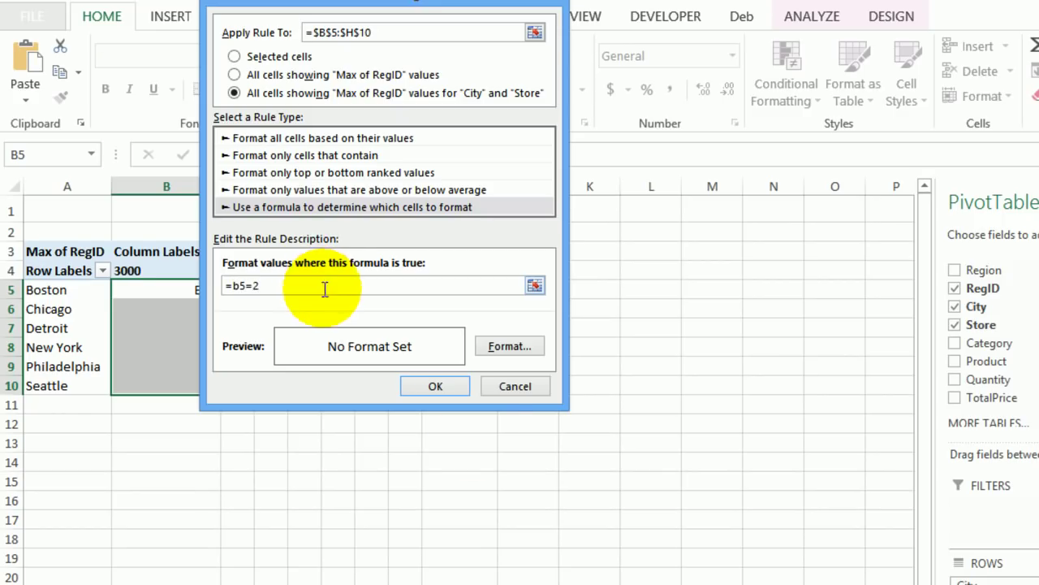
# - Set the second rule's custom number format to [=2]"Central";; and apply the rule
pyautogui.click(507, 347)
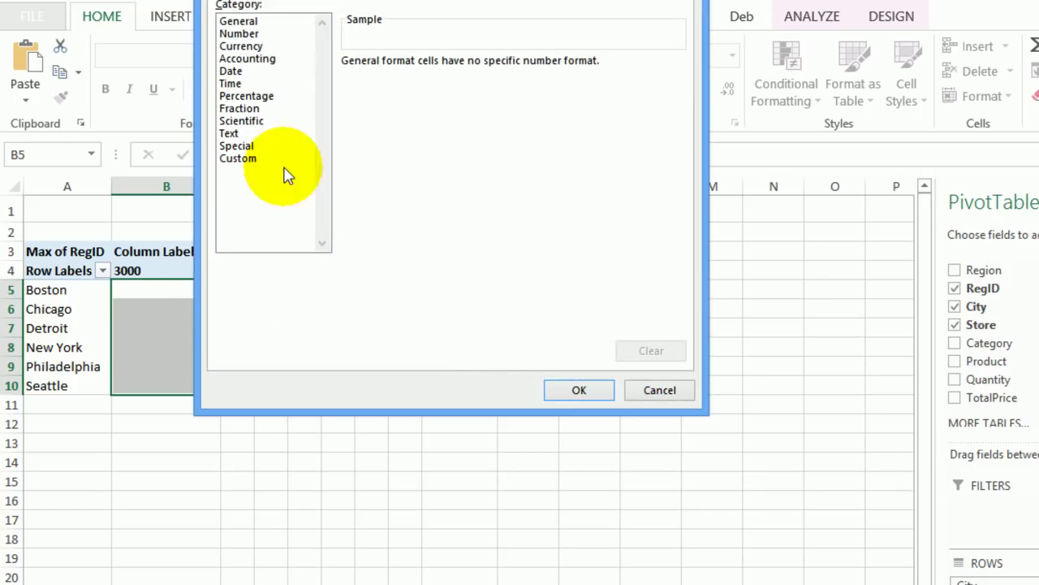
pyautogui.click(271, 158)
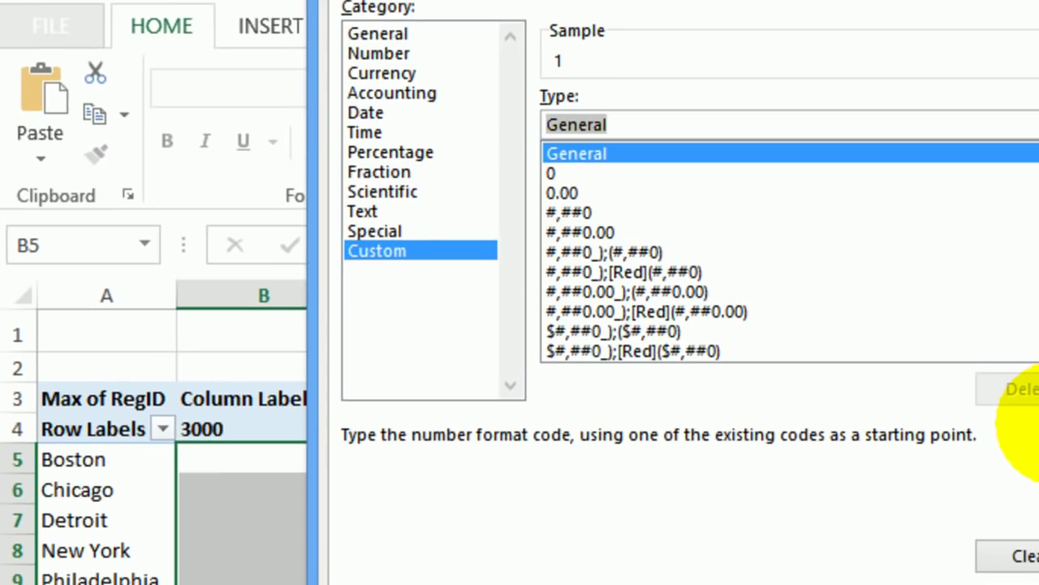
pyautogui.write('[=2]')
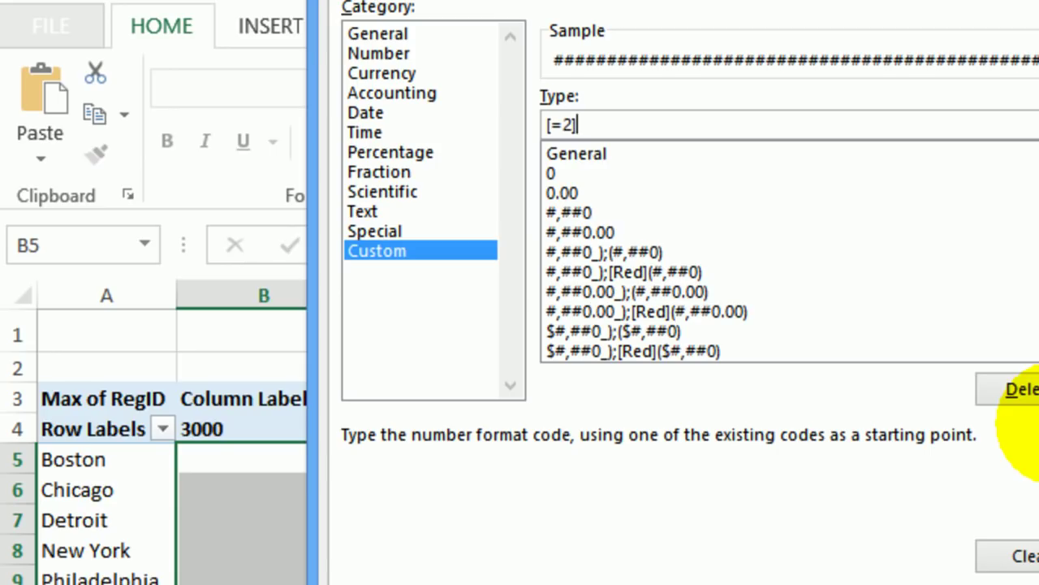
pyautogui.write('"Central"')
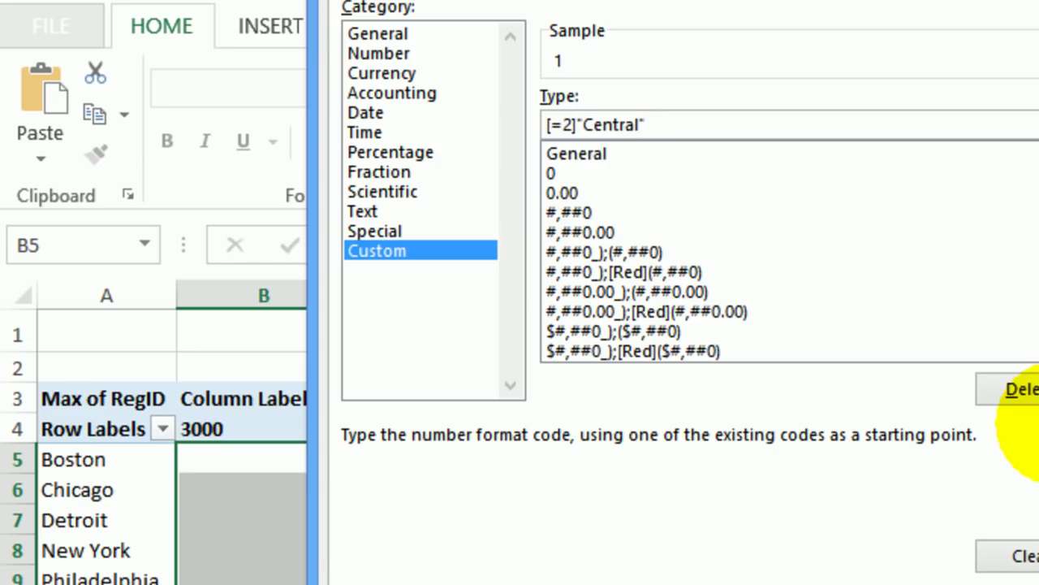
pyautogui.write(';;')
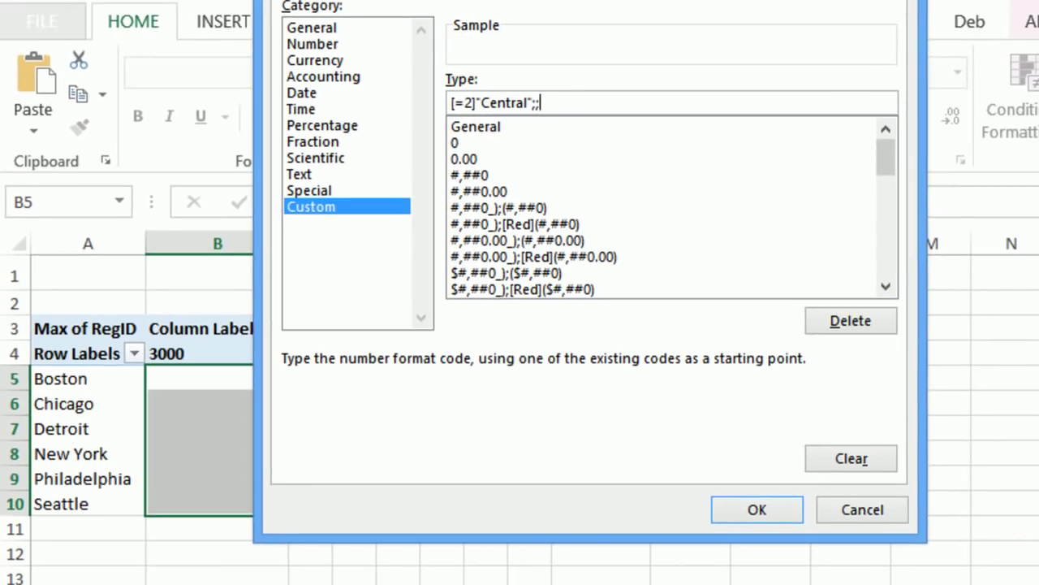
pyautogui.click(768, 504)
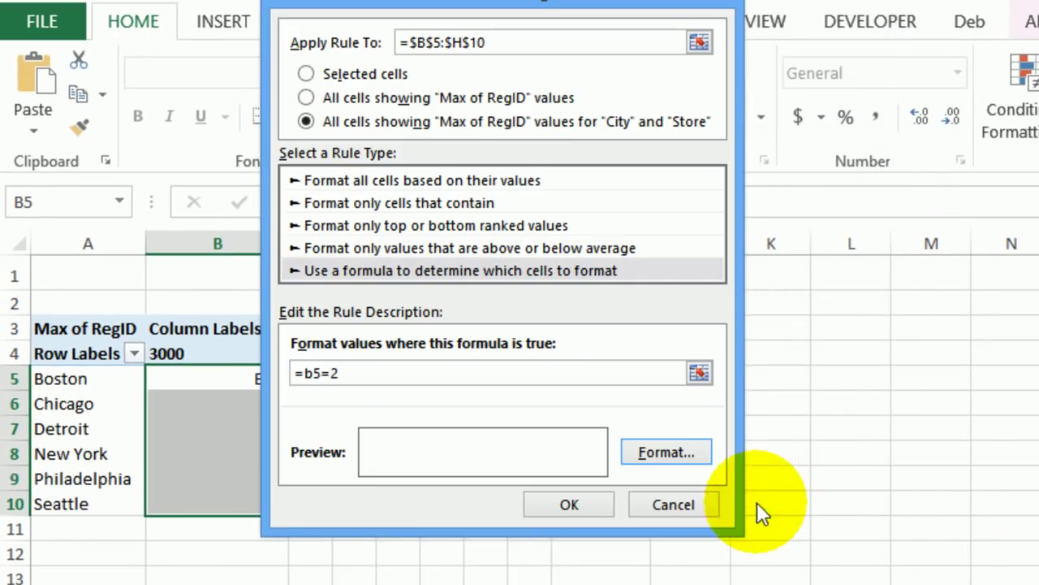
pyautogui.click(578, 505)
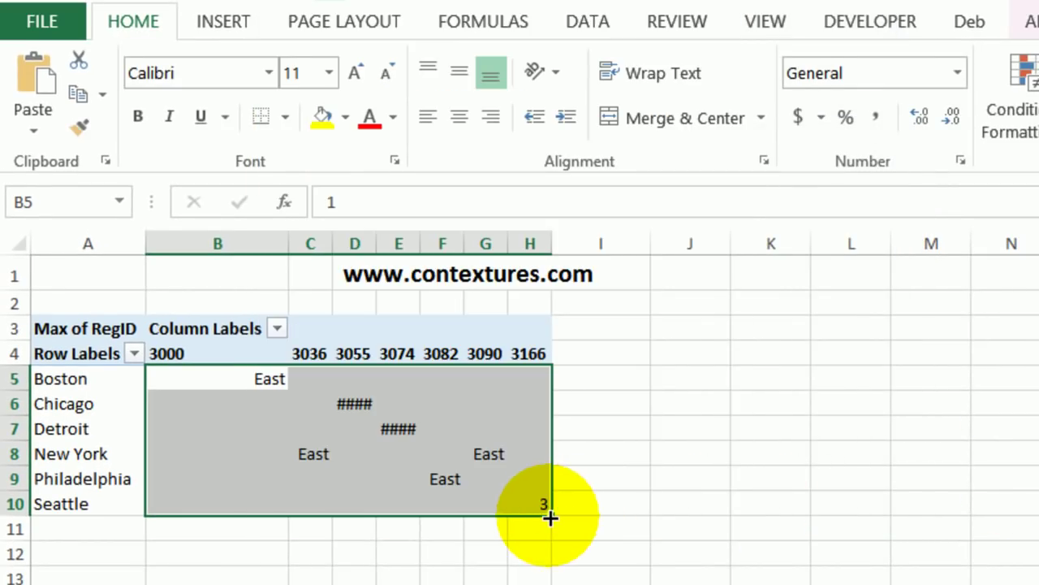
# - Widen columns C through H equally so the region names fit in the pivot table cells
pyautogui.click(305, 244)
pyautogui.moveTo(333, 243); pyautogui.dragTo(573, 250)
pyautogui.click(647, 499)
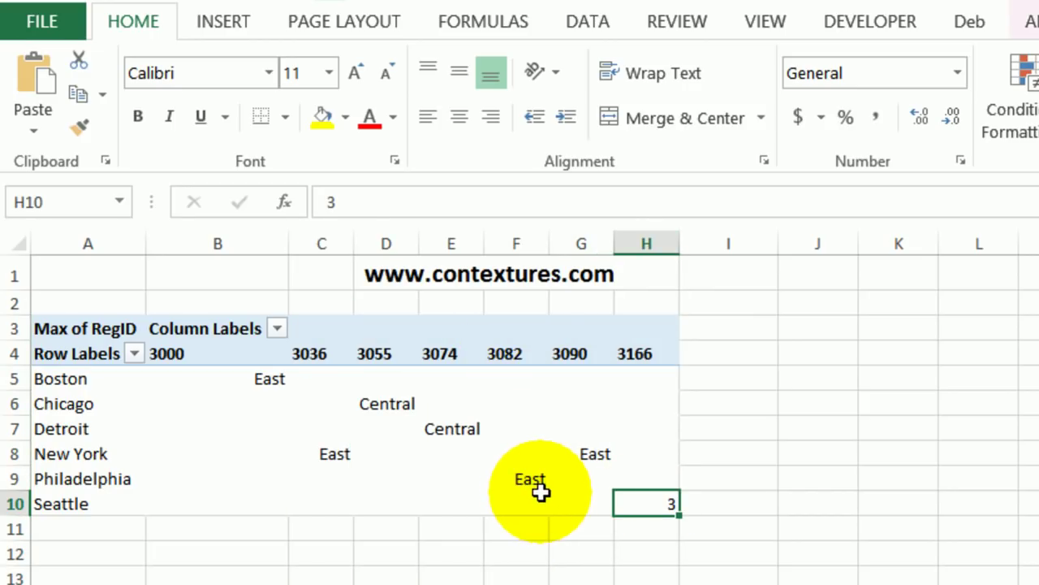
# - Create a third conditional formatting rule on B5:H10 for all "Max of RegID" values for "City" and "Store", using the formula =b5=3
pyautogui.moveTo(184, 376); pyautogui.dragTo(634, 500)
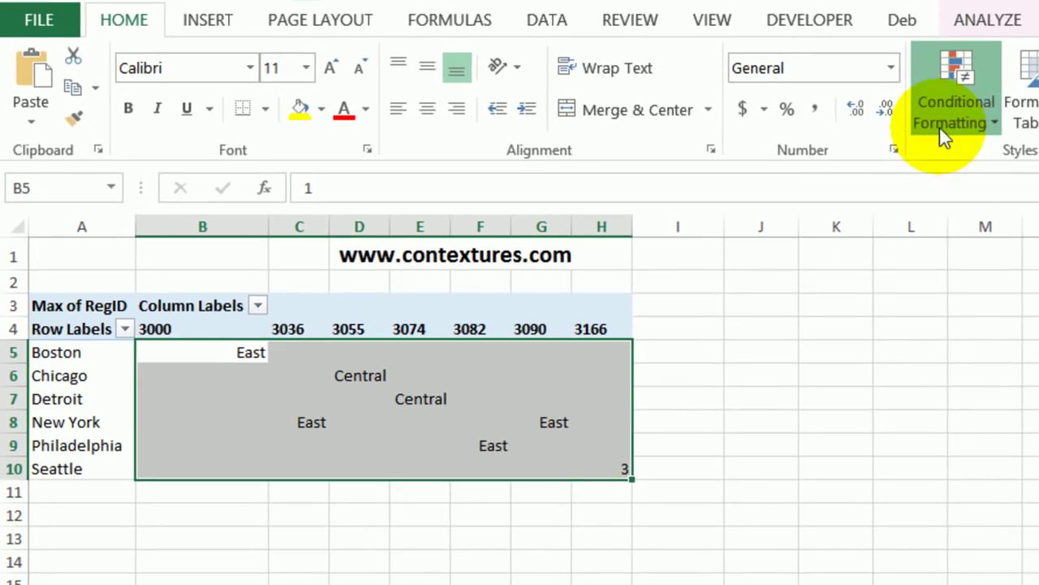
pyautogui.click(940, 127)
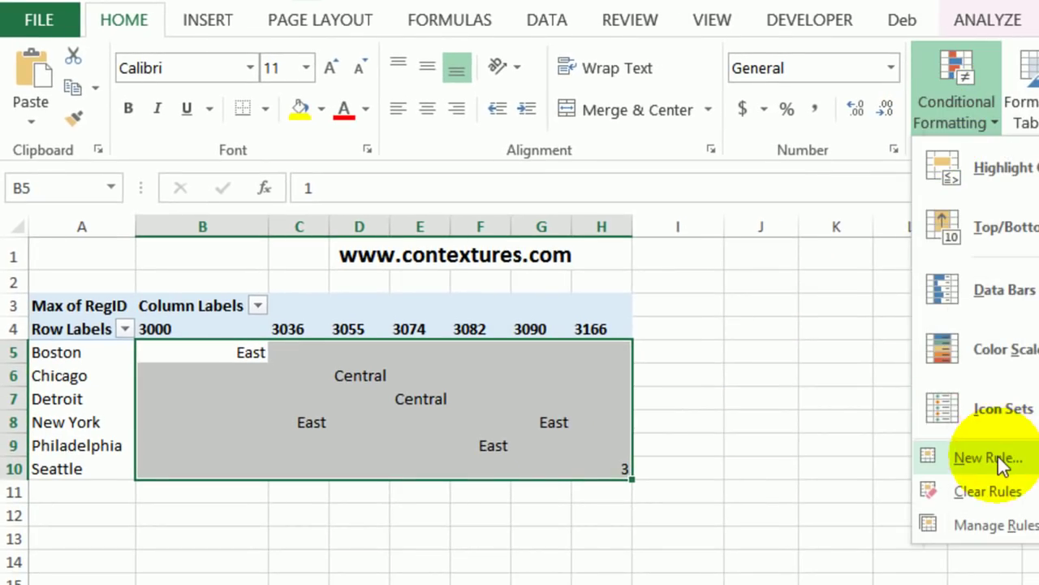
pyautogui.click(942, 456)
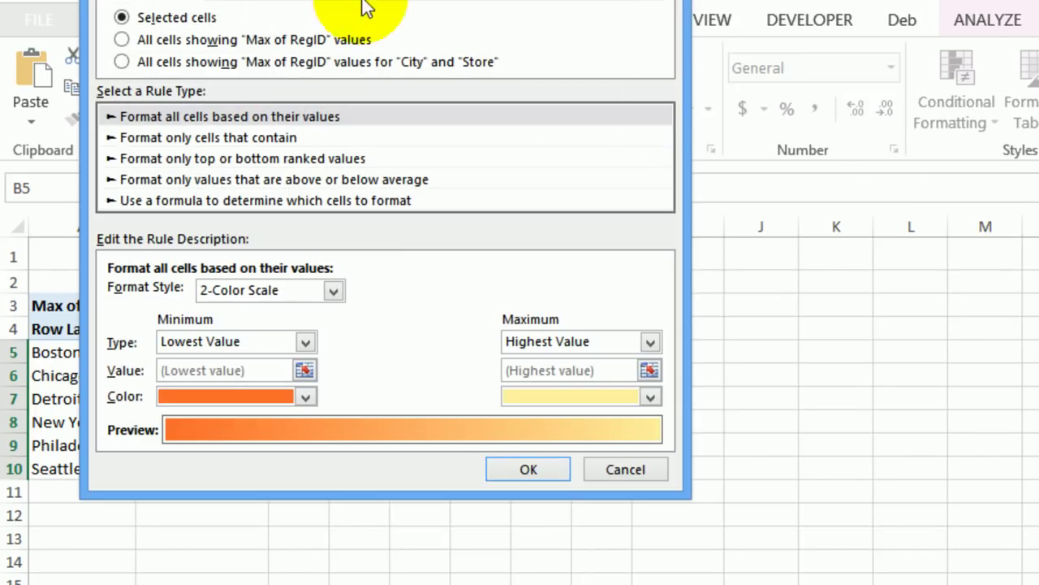
pyautogui.click(177, 62)
pyautogui.click(181, 199)
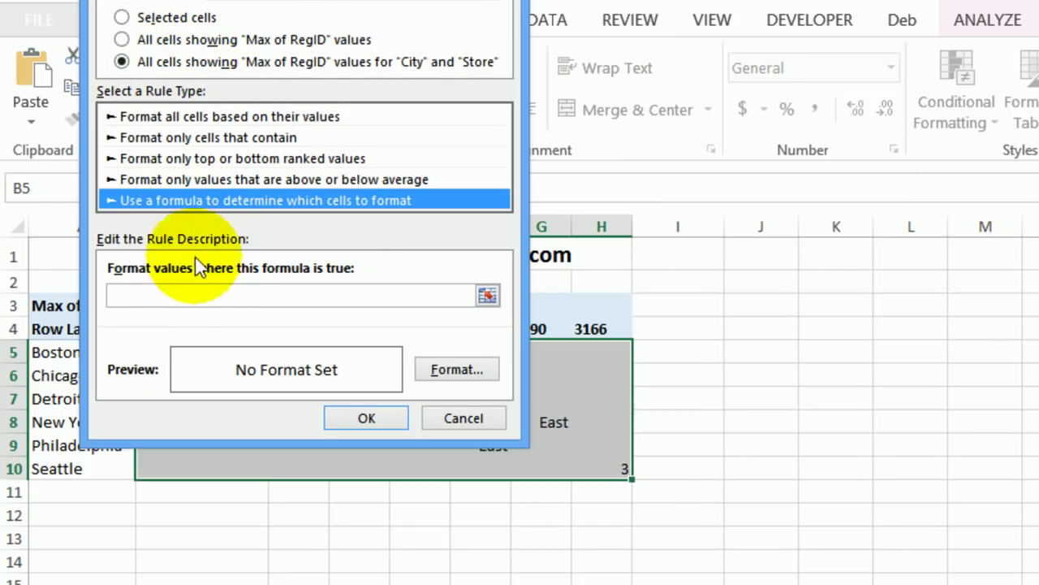
pyautogui.click(198, 297)
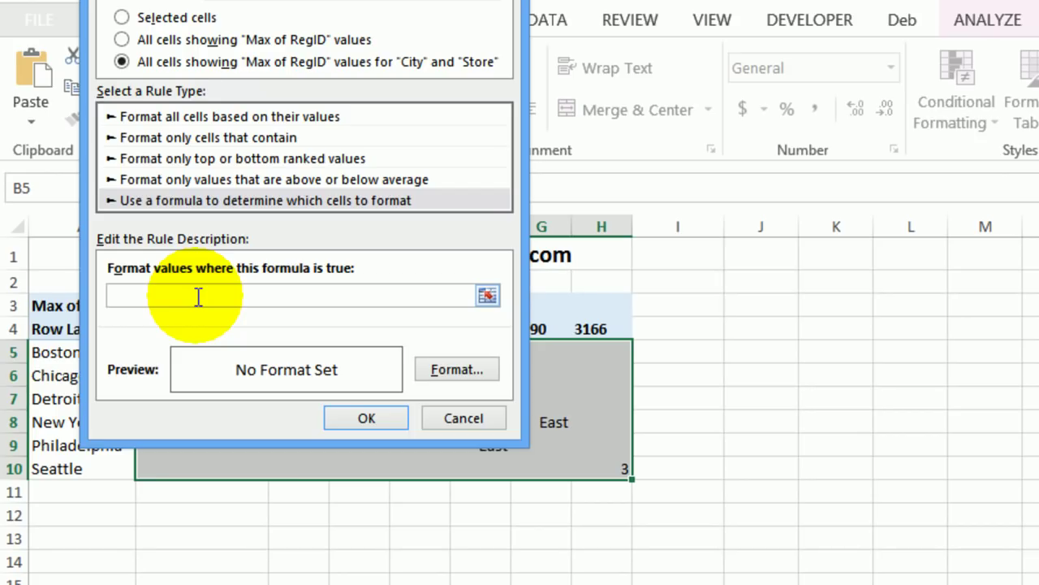
pyautogui.write('=b5=')
# - Set the third rule's custom number format to [=3]"West";; and apply the rule
pyautogui.click(434, 373)
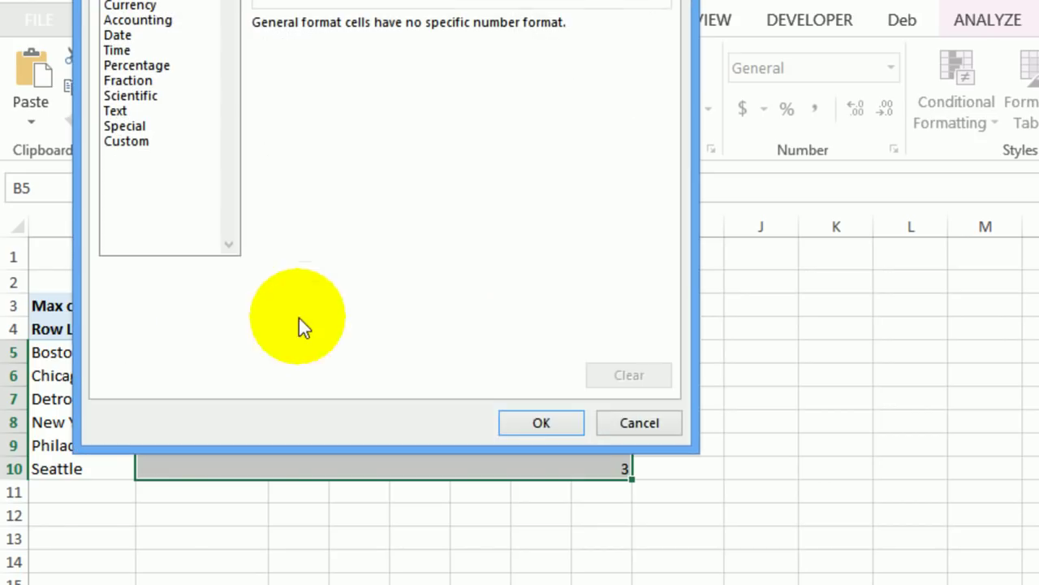
pyautogui.click(149, 141)
pyautogui.press('BackSpace')
pyautogui.write('[')
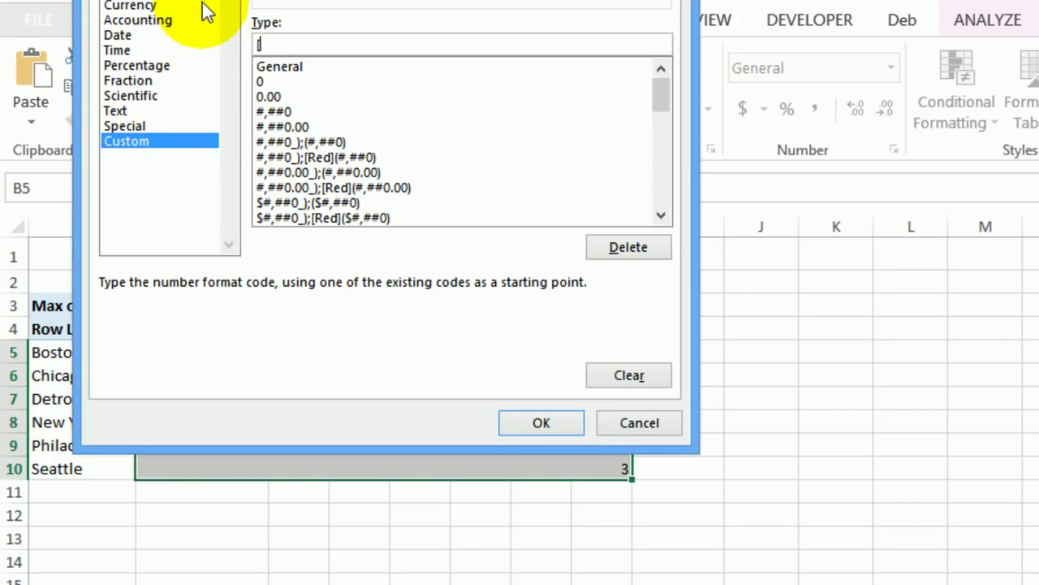
pyautogui.write('=3]"West";;')
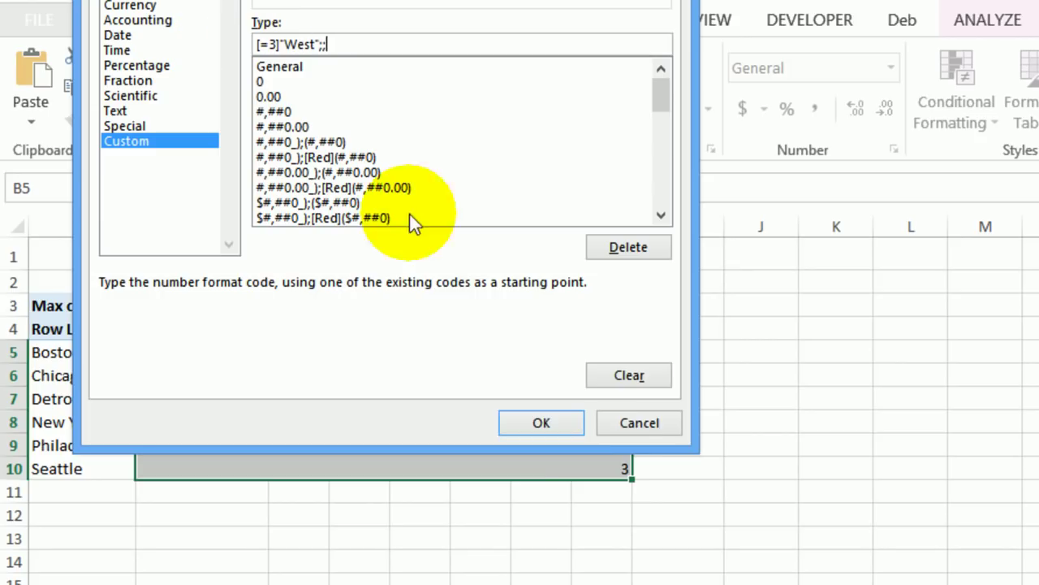
pyautogui.click(562, 419)
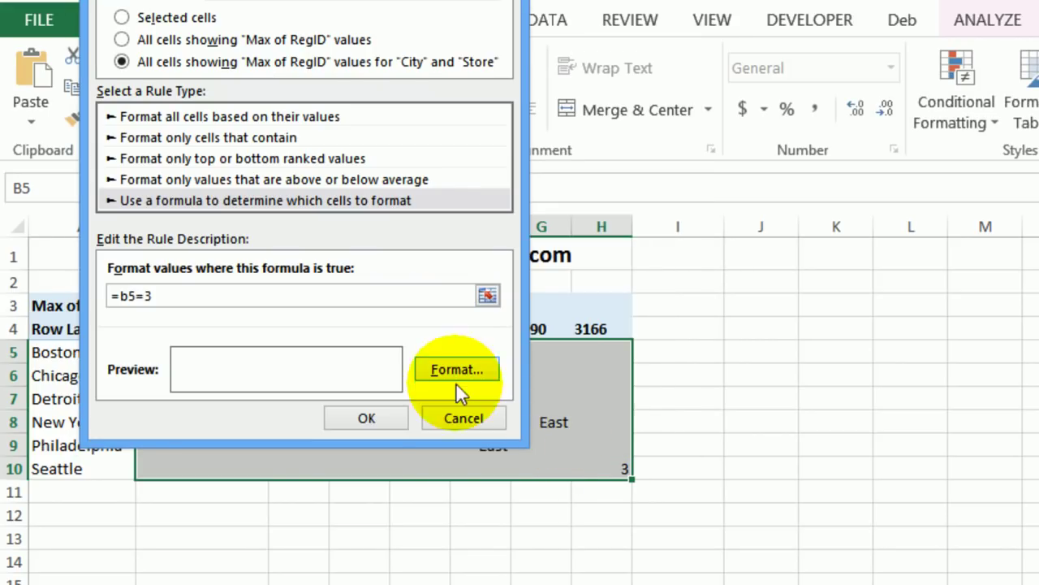
pyautogui.click(363, 418)
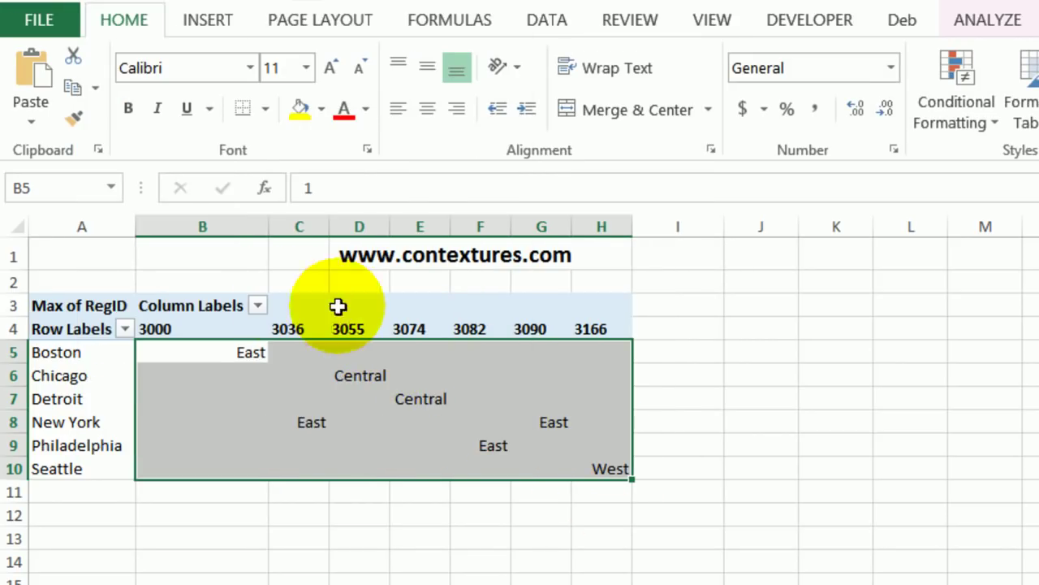
# - Deselect the pivot table and inspect the underlying RegID values of the Boston 3000 and Seattle 3166 cells
pyautogui.click(688, 499)
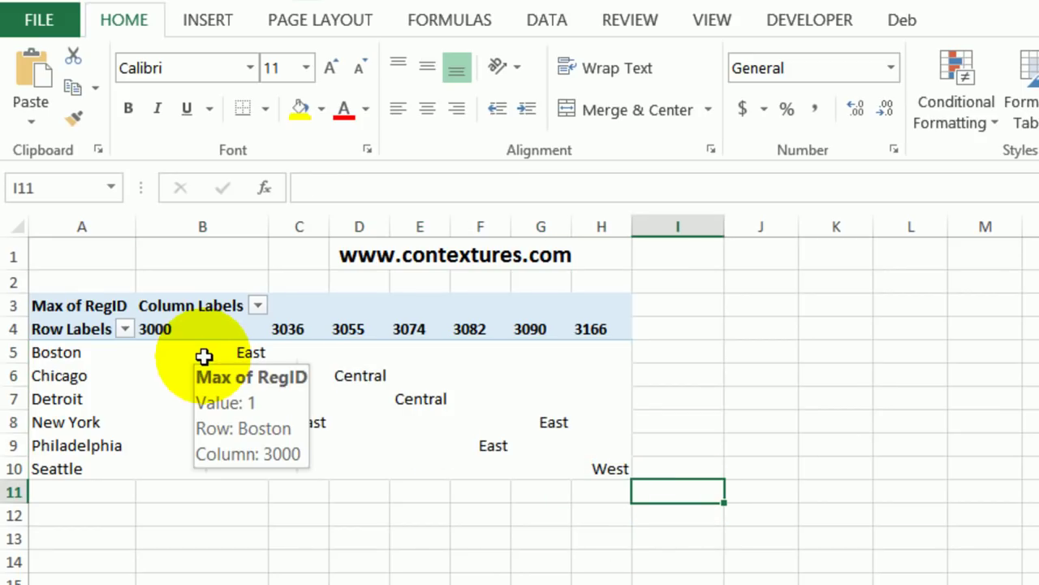
pyautogui.moveTo(254, 354)
pyautogui.moveTo(601, 470)
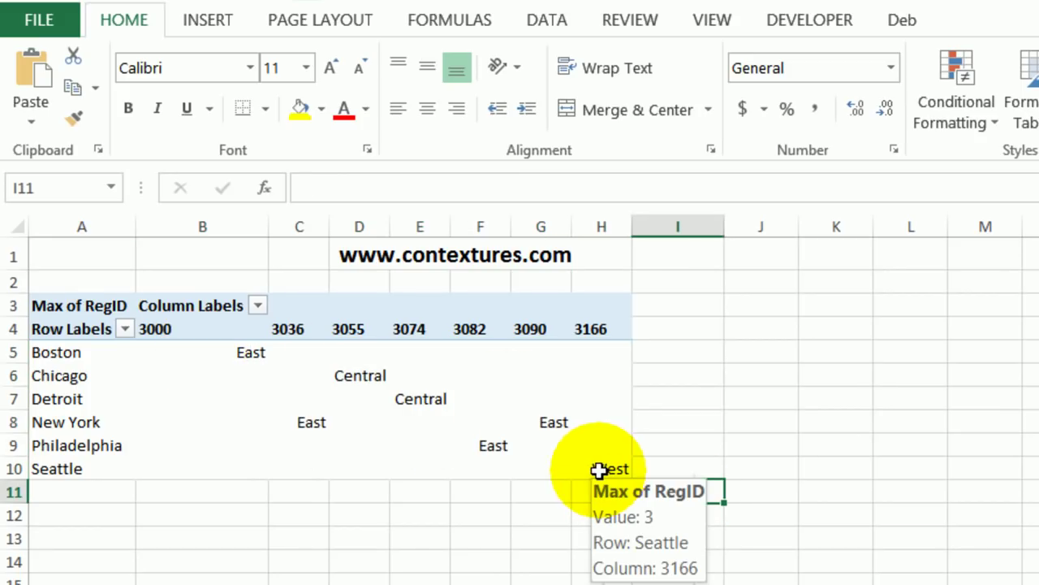